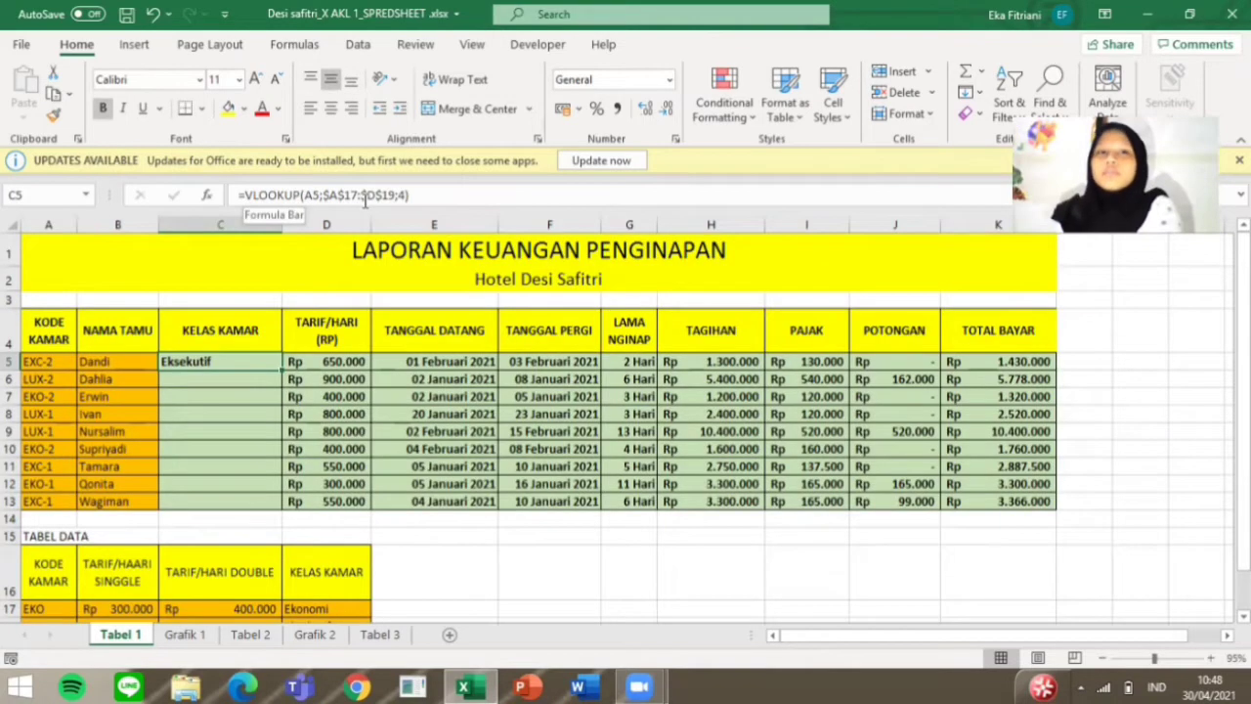
Step: Switch to the Tabel 1 sheet and fill the Kelas Kamar VLOOKUP formula from C5 down to C13
{"action": "left_click", "coordinate": [237, 321]}
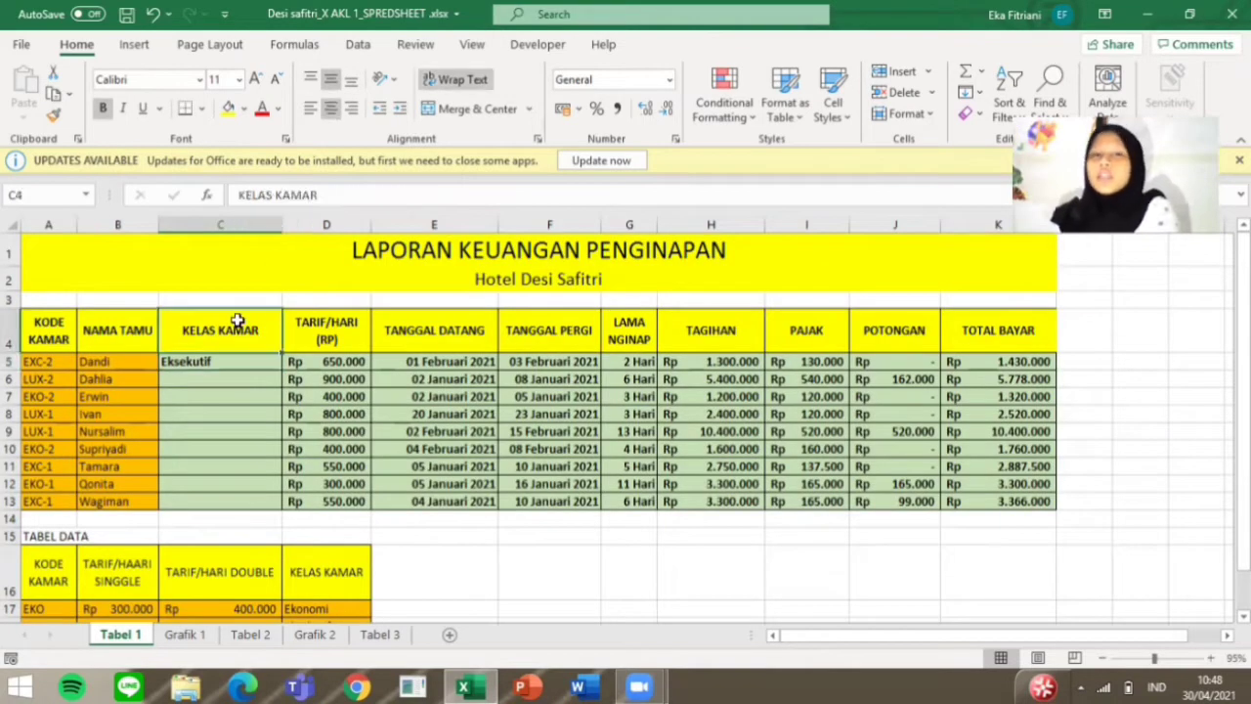
{"action": "left_click", "coordinate": [253, 371]}
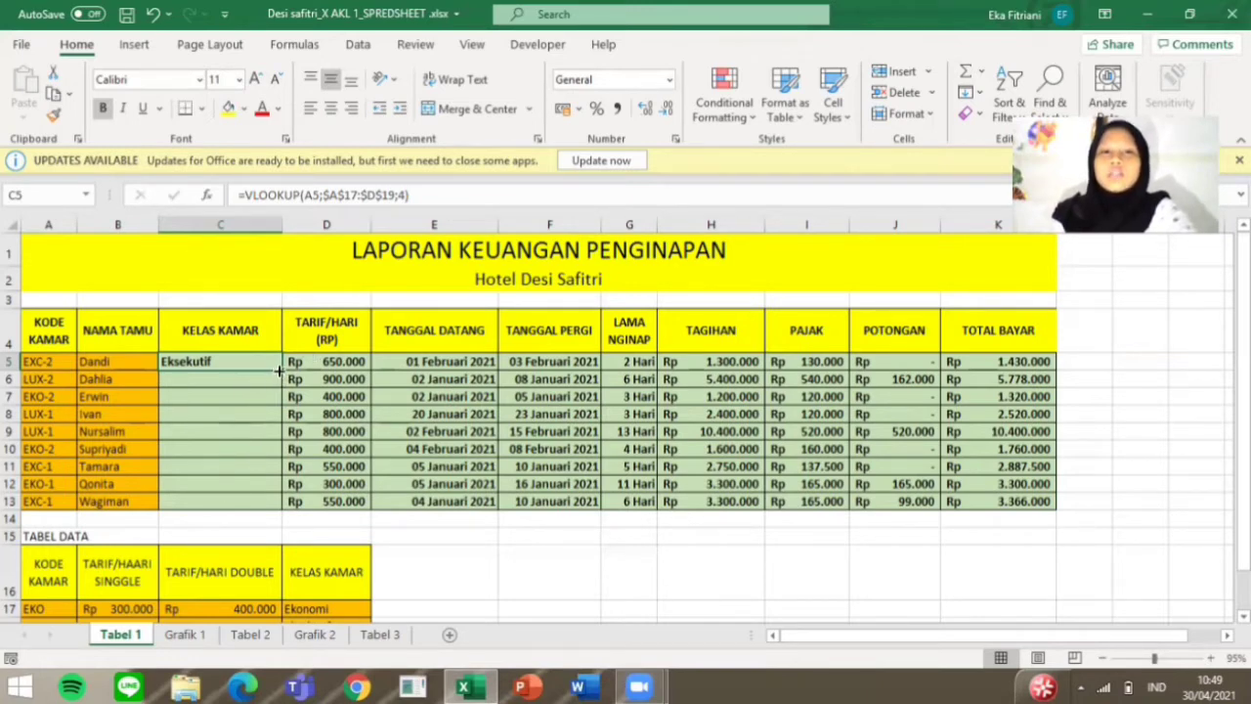
{"action": "left_click_drag", "start_coordinate": [281, 369], "coordinate": [283, 509]}
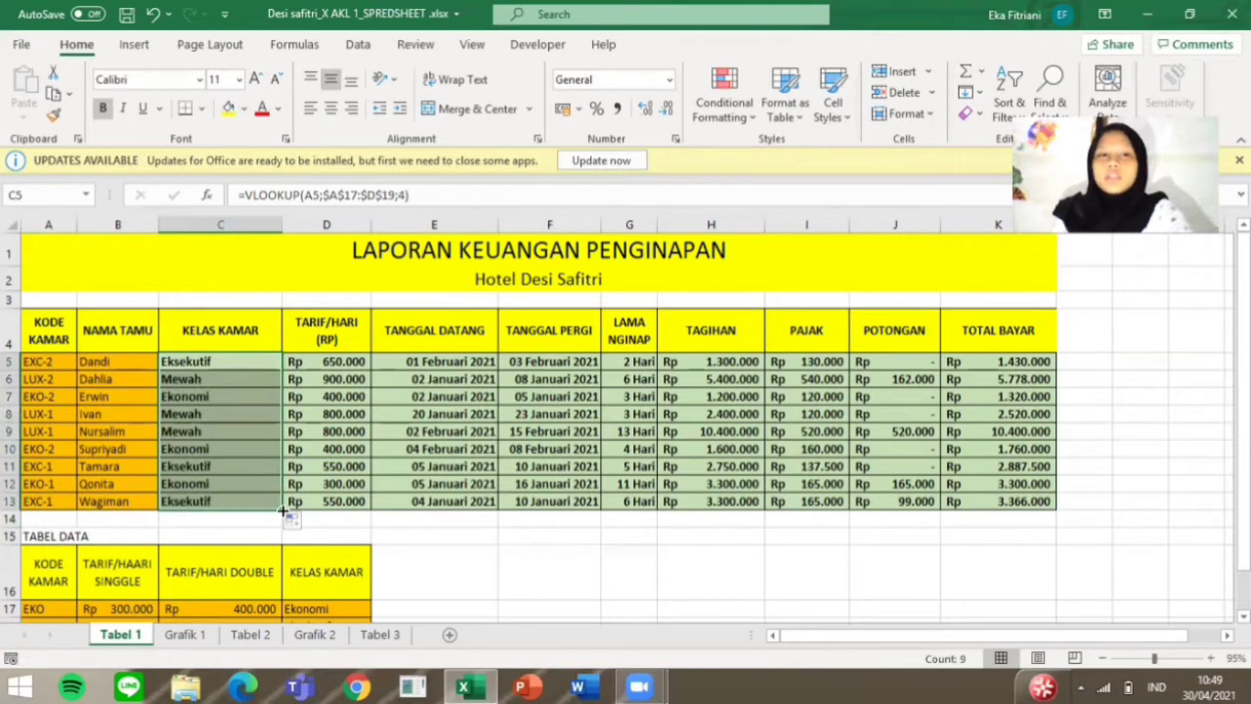
Step: Examine the Tarif/Hari formula in D5 and the lookup table range A17:D19 it refers to
{"action": "left_click", "coordinate": [334, 360]}
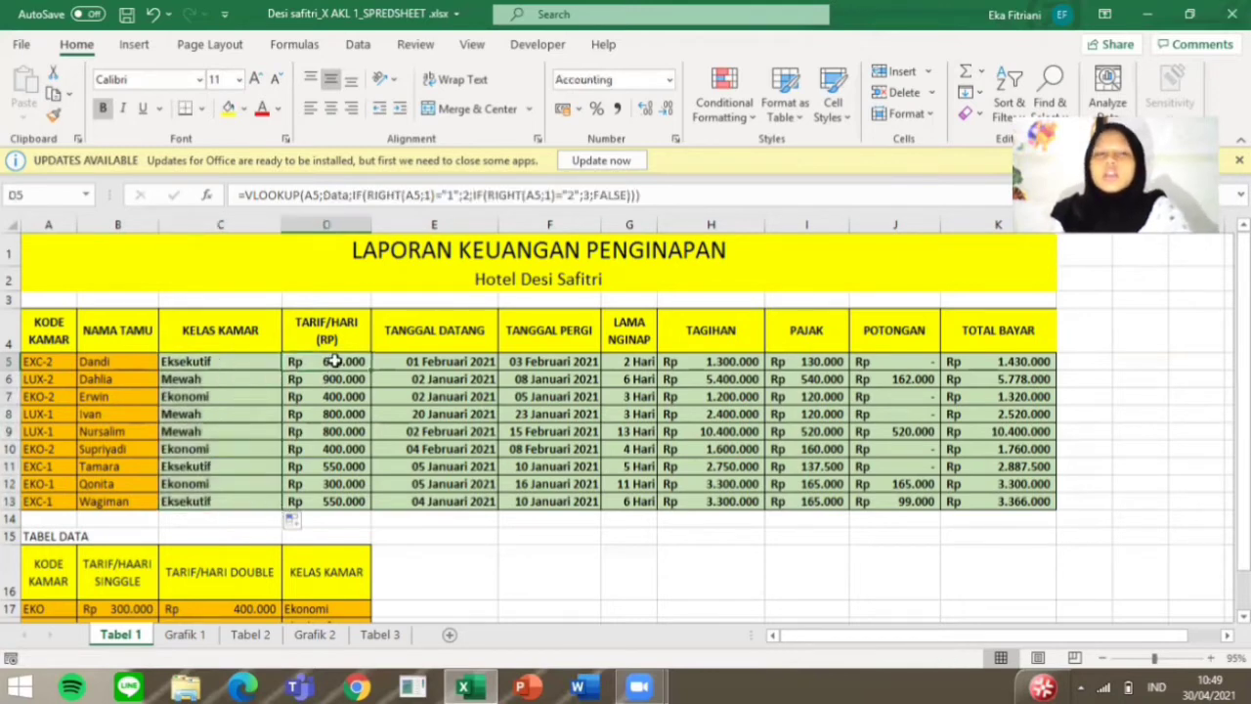
{"action": "left_click", "coordinate": [326, 332]}
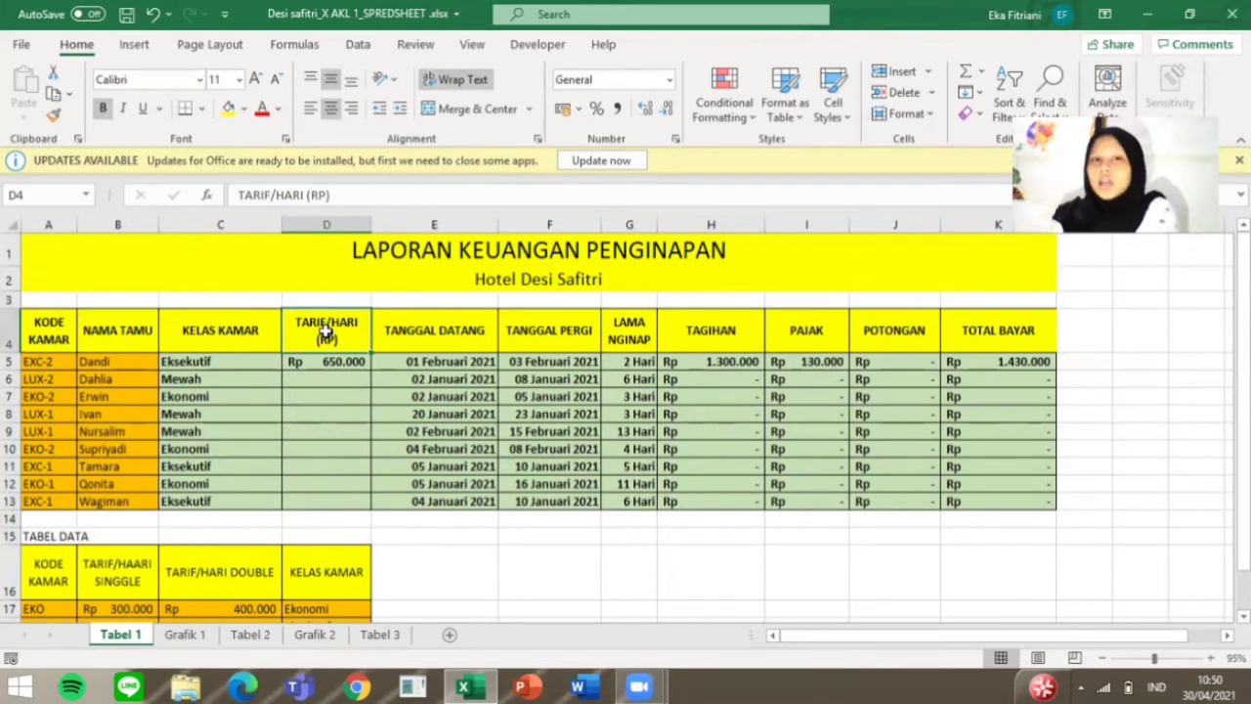
{"action": "left_click", "coordinate": [332, 363]}
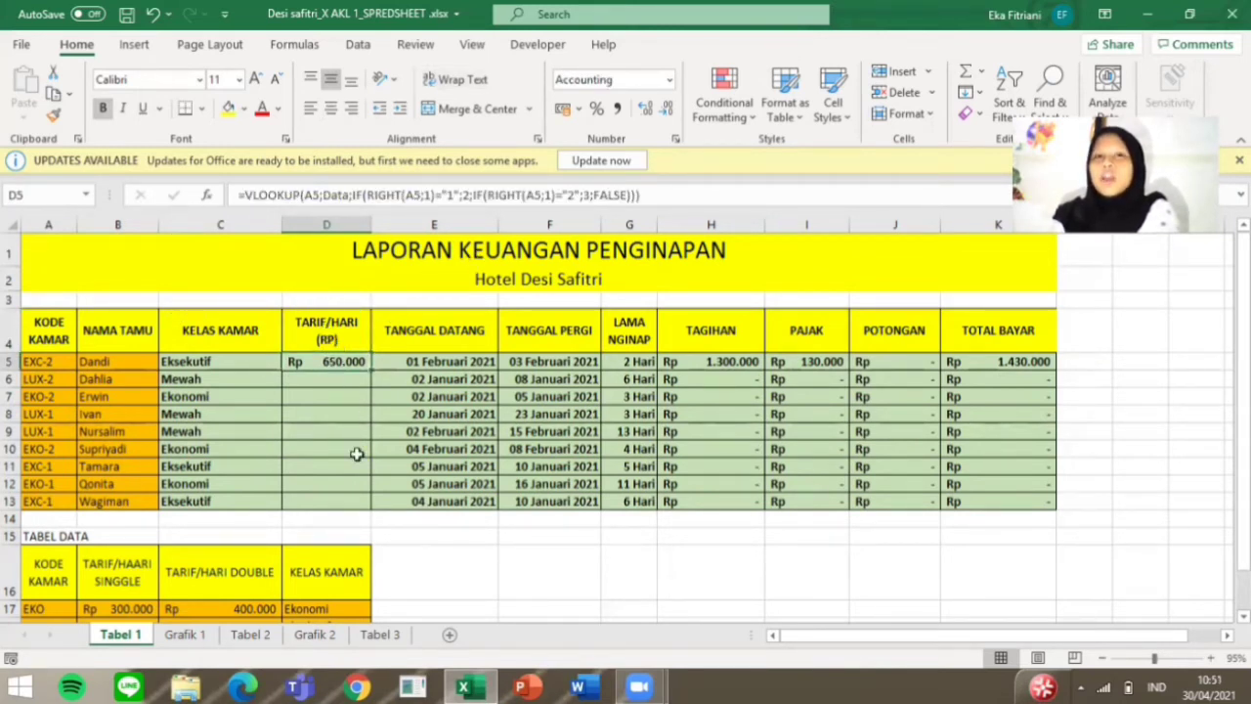
{"action": "scroll", "coordinate": [114, 577], "scroll_direction": "down", "scroll_amount": 3}
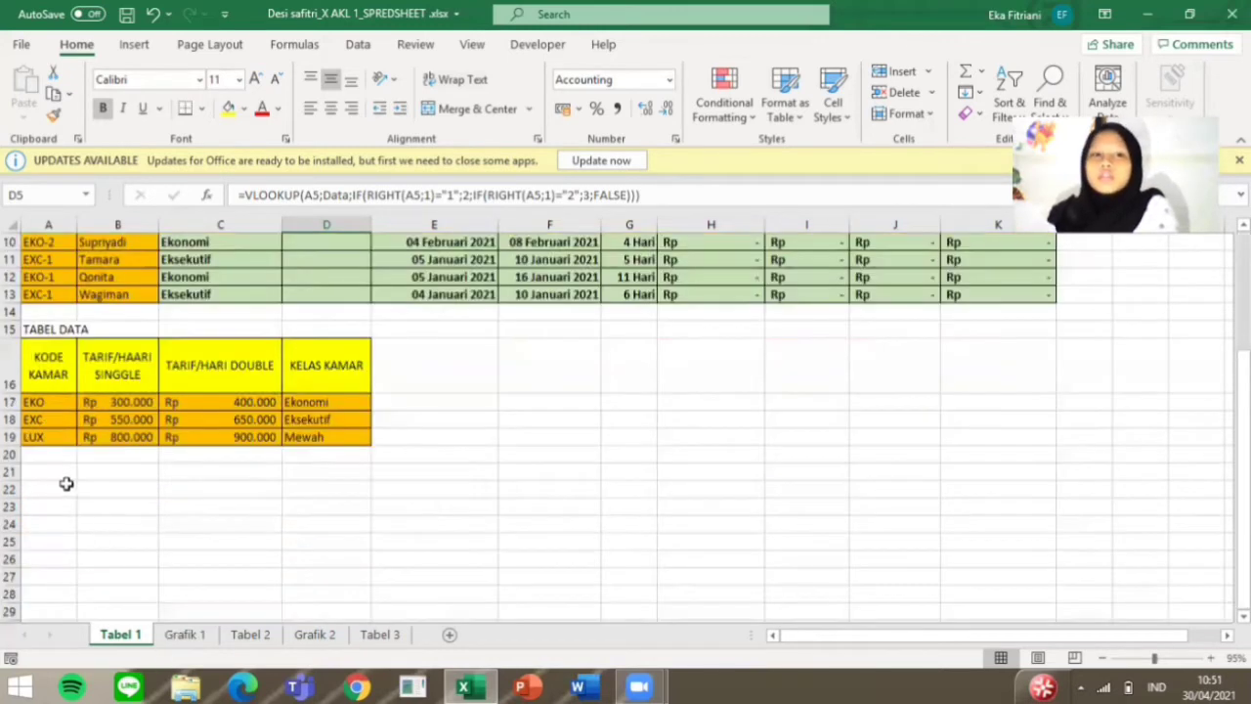
{"action": "left_click", "coordinate": [37, 399]}
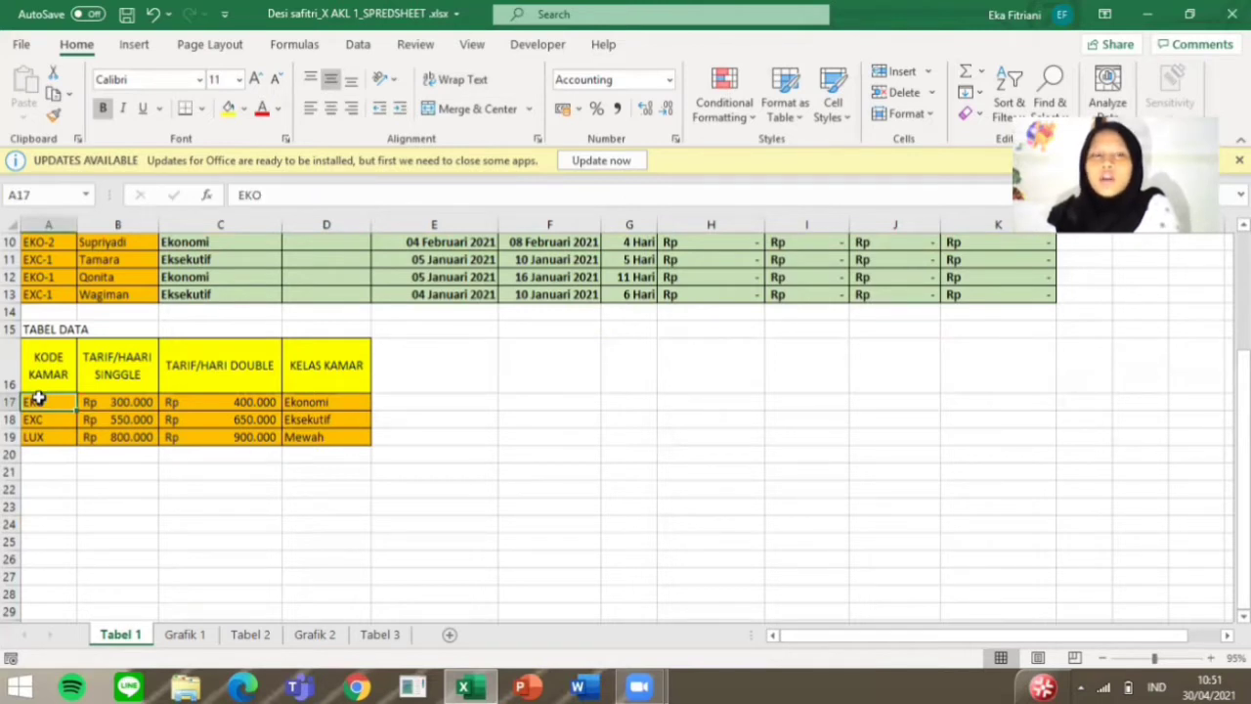
{"action": "left_click_drag", "start_coordinate": [37, 398], "coordinate": [324, 436]}
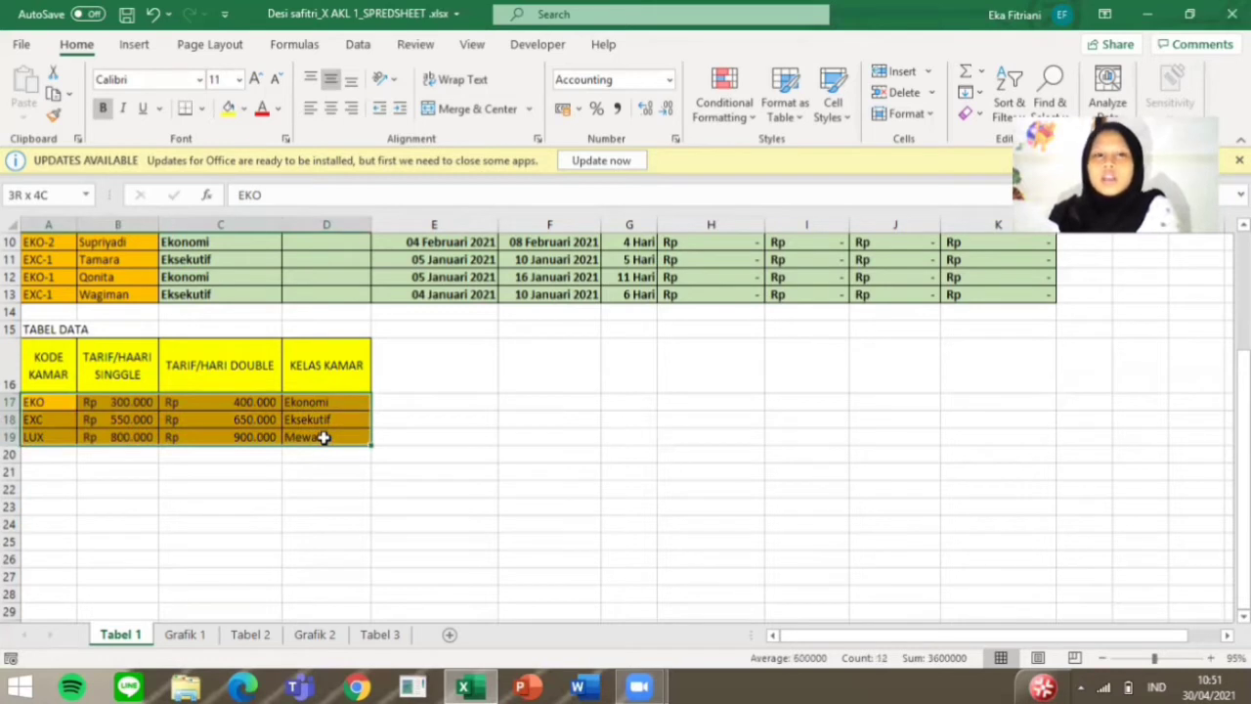
{"action": "left_click_drag", "start_coordinate": [323, 437], "coordinate": [324, 437]}
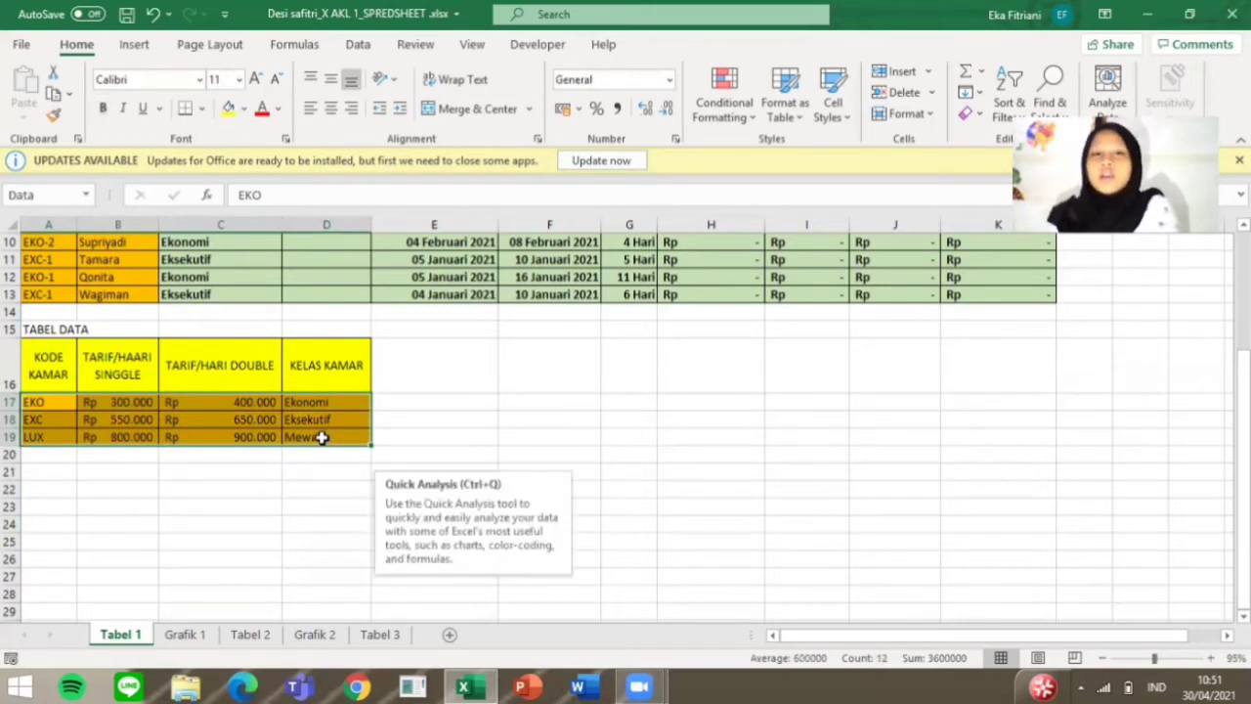
{"action": "right_click", "coordinate": [240, 428]}
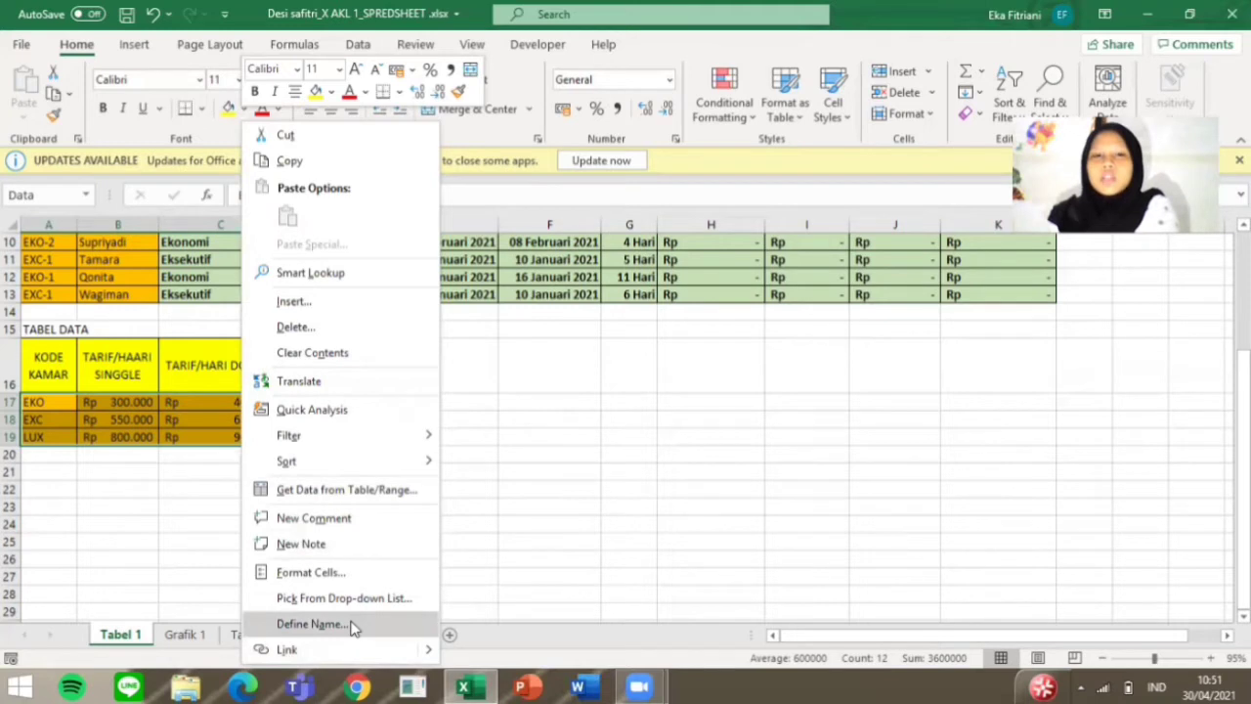
{"action": "key", "text": "Escape"}
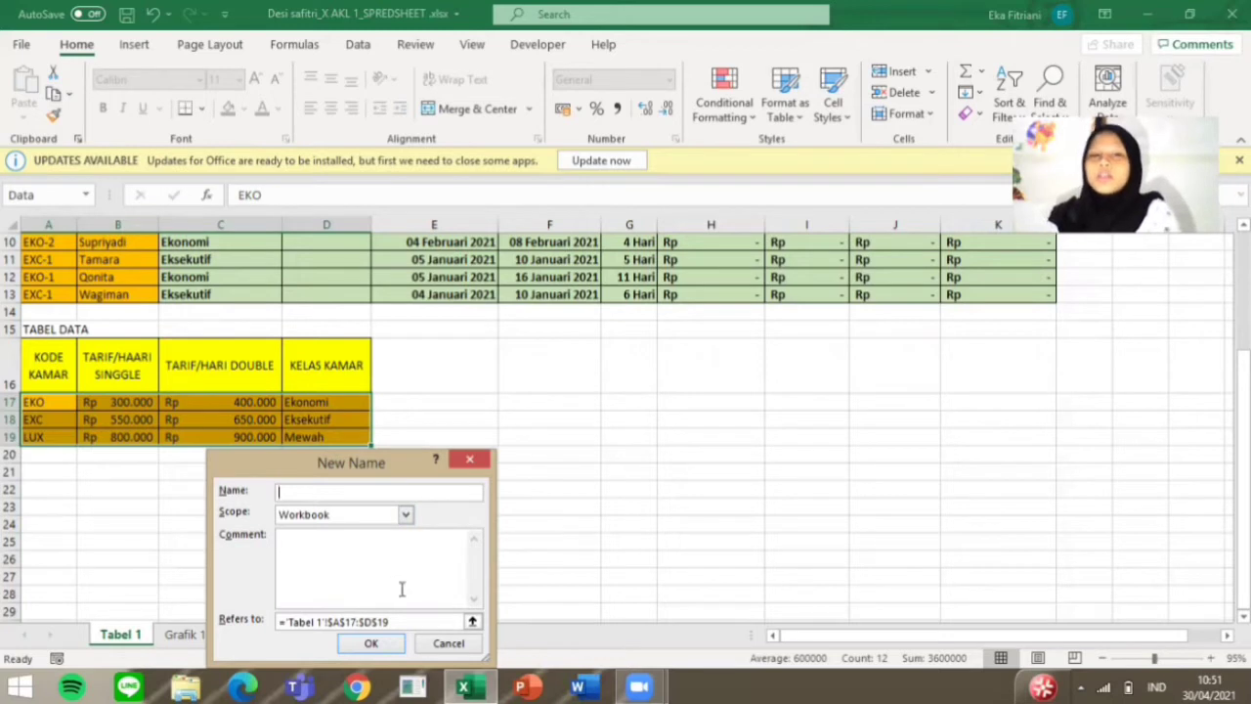
{"action": "left_click", "coordinate": [386, 653]}
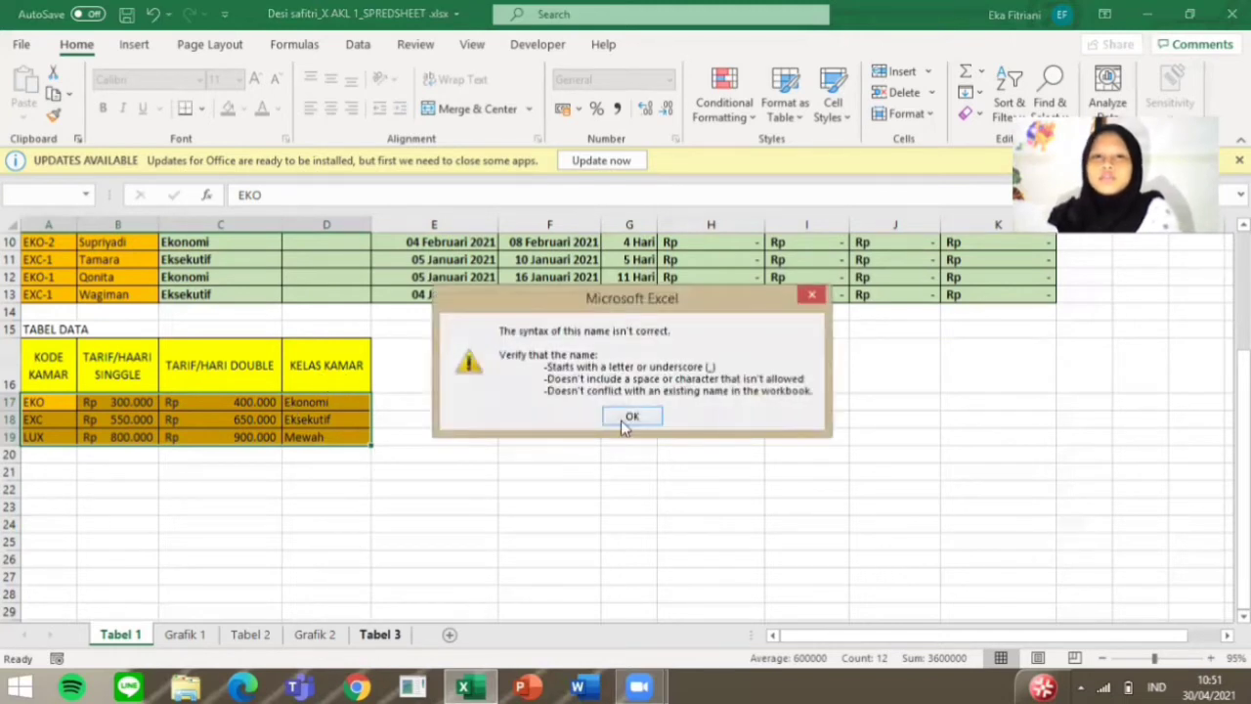
{"action": "left_click", "coordinate": [629, 416]}
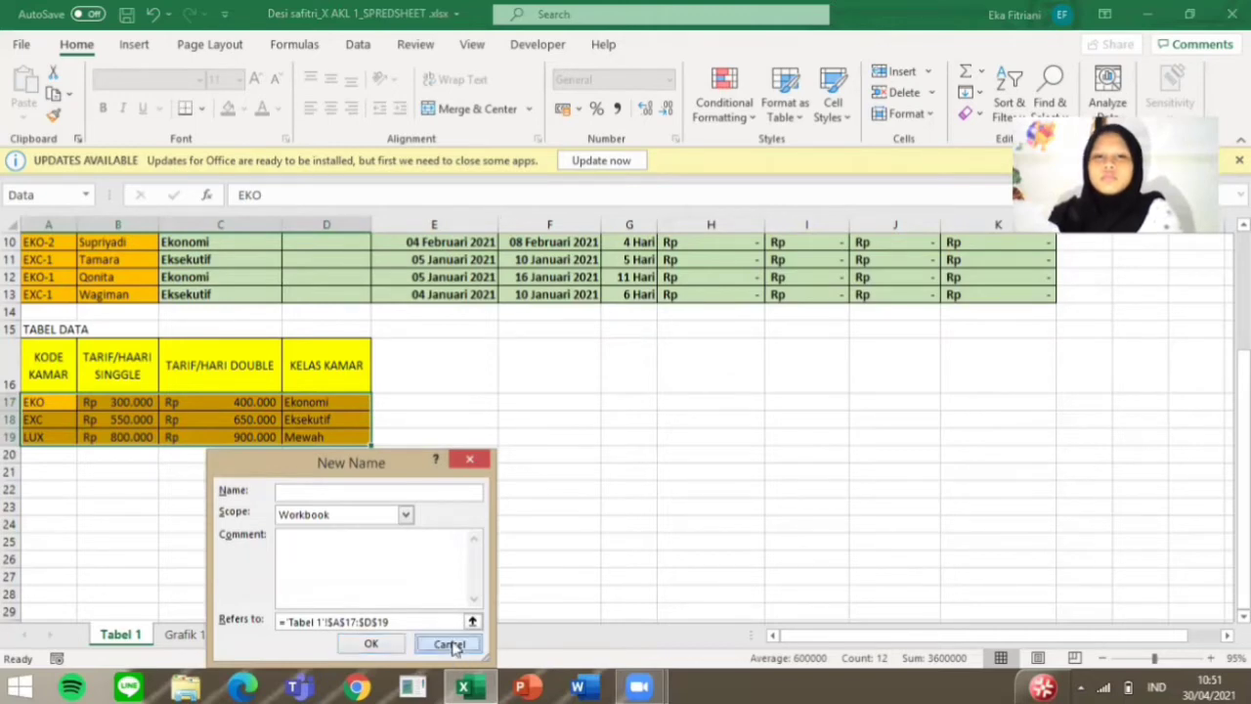
{"action": "left_click", "coordinate": [450, 644]}
Step: Fill the Tarif/Hari formula from D5 down to D13
{"action": "scroll", "coordinate": [453, 606], "scroll_direction": "up", "scroll_amount": 3}
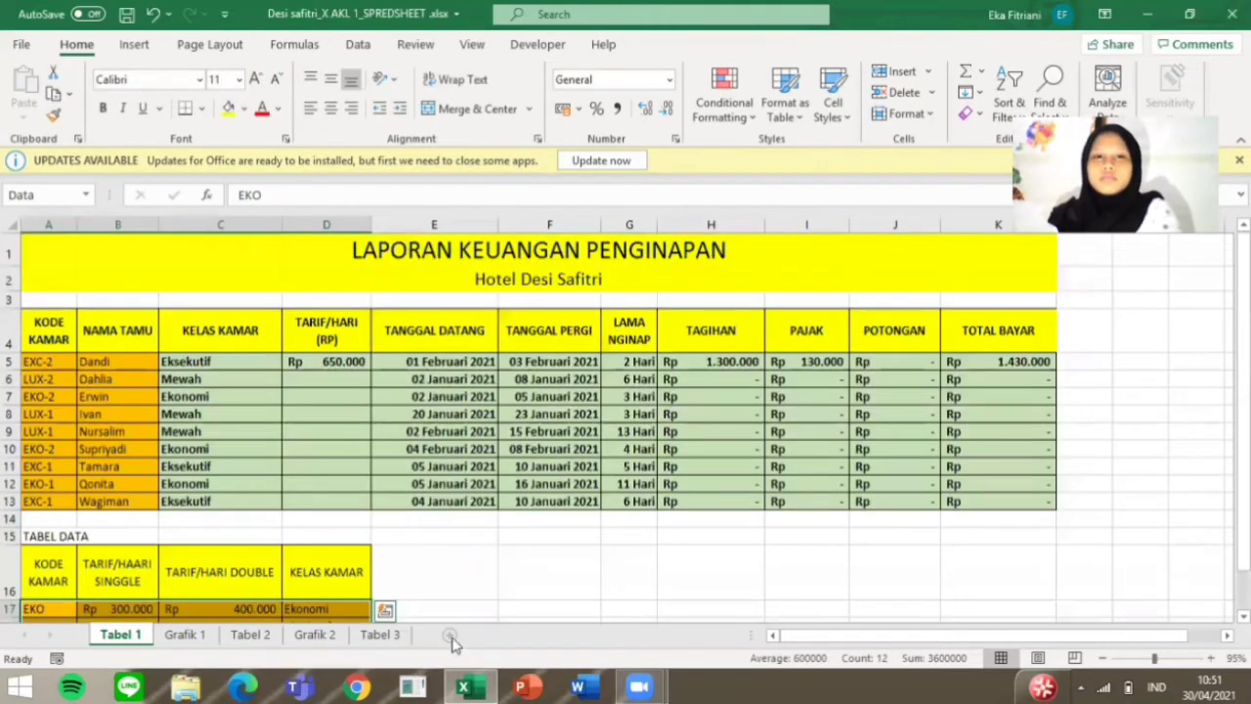
{"action": "left_click", "coordinate": [333, 380]}
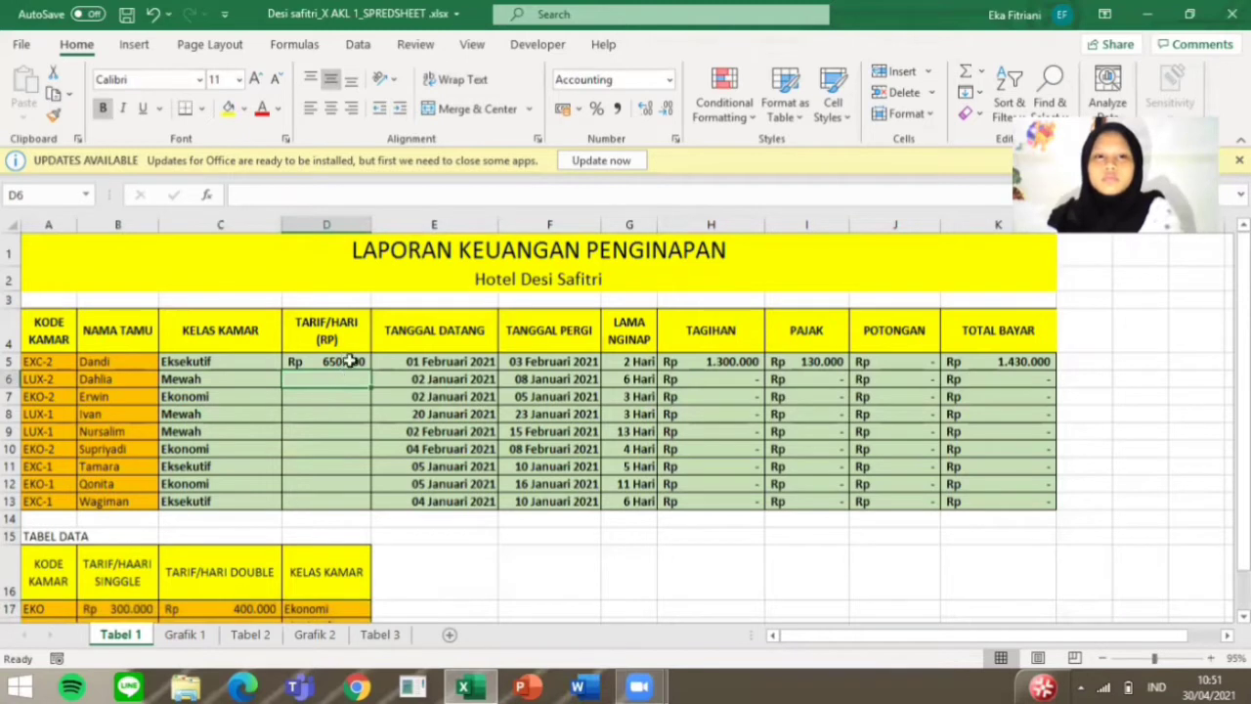
{"action": "left_click", "coordinate": [350, 361]}
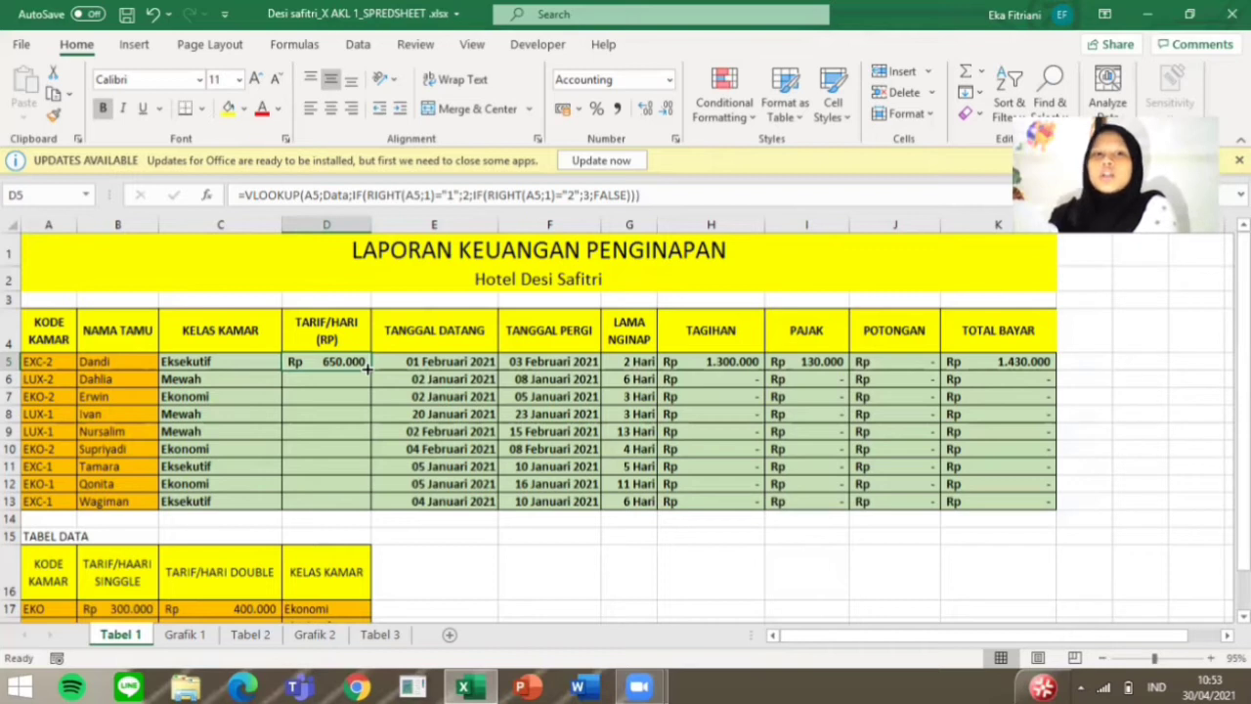
{"action": "left_click_drag", "start_coordinate": [367, 368], "coordinate": [366, 504]}
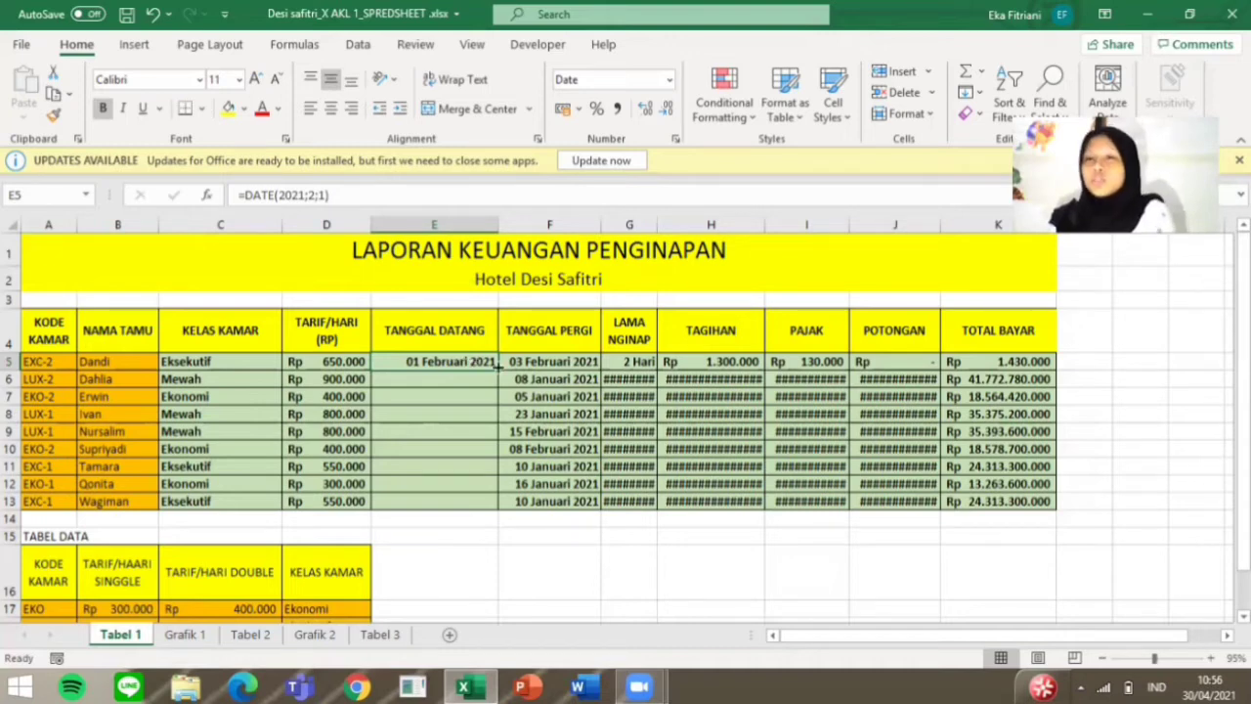
Step: Fill the Tanggal Datang date from E5 down to E13 and inspect the Tanggal Pergi date in F5
{"action": "left_click_drag", "start_coordinate": [499, 367], "coordinate": [485, 502]}
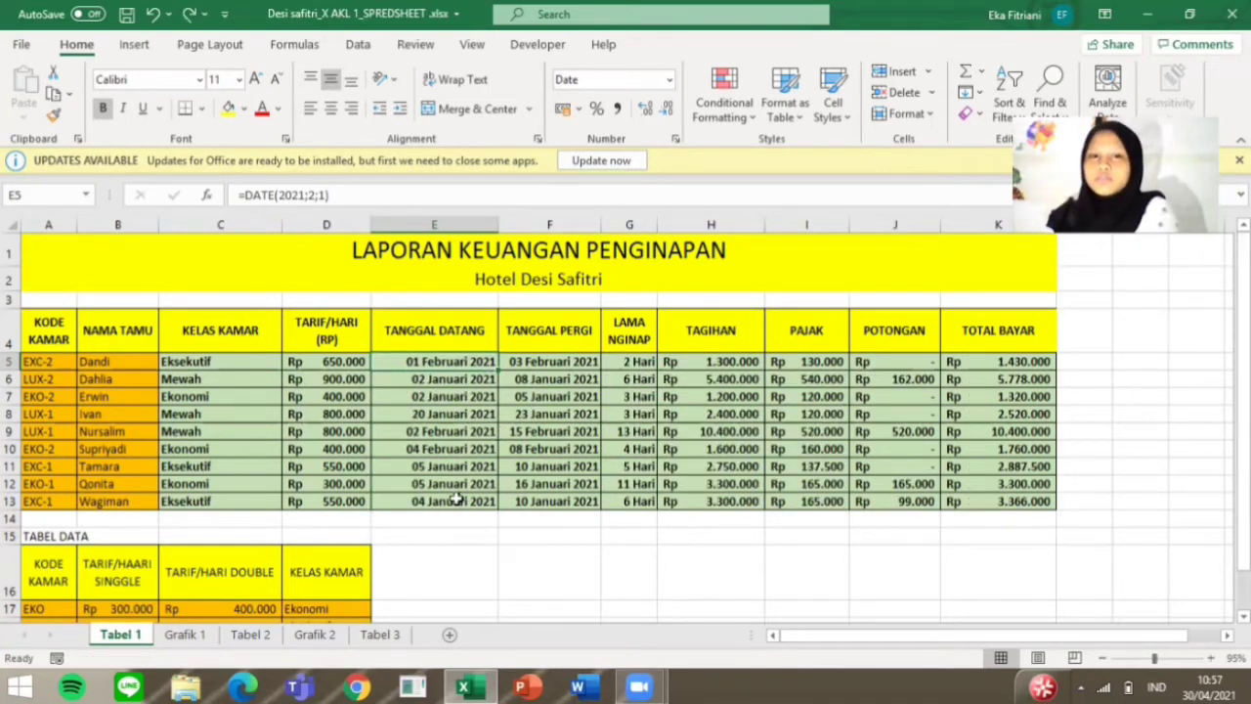
{"action": "left_click", "coordinate": [558, 324]}
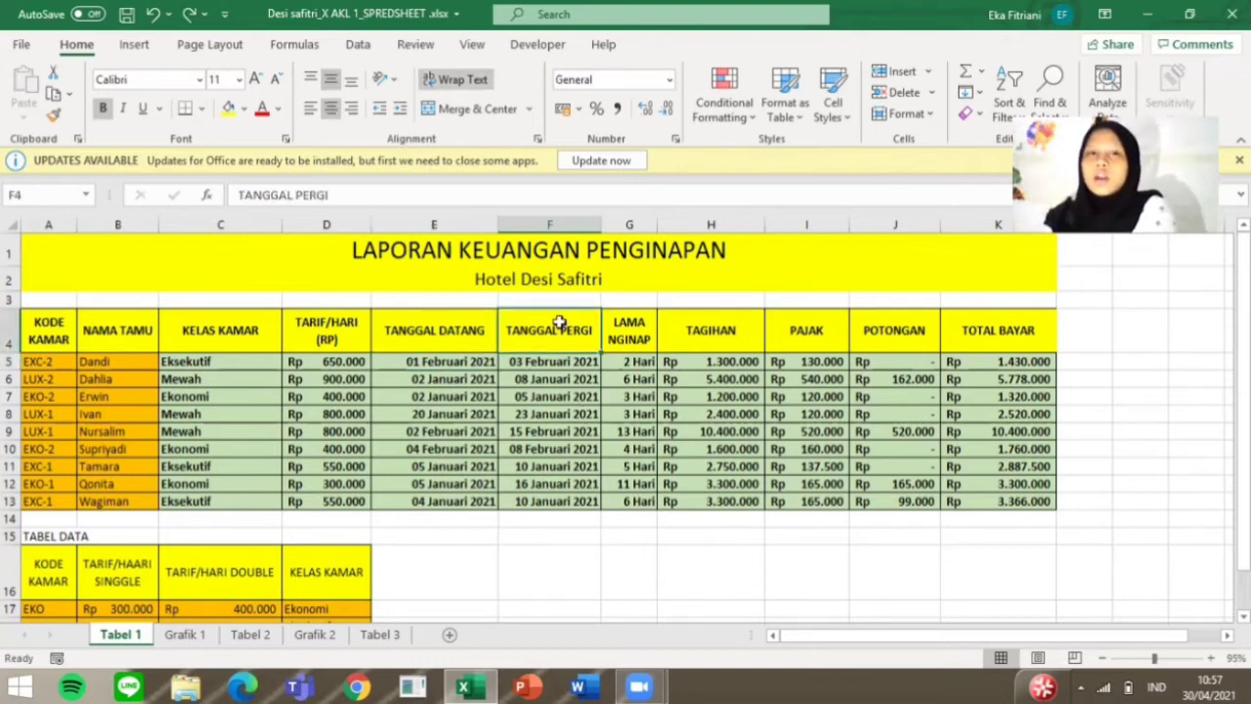
{"action": "left_click", "coordinate": [559, 367]}
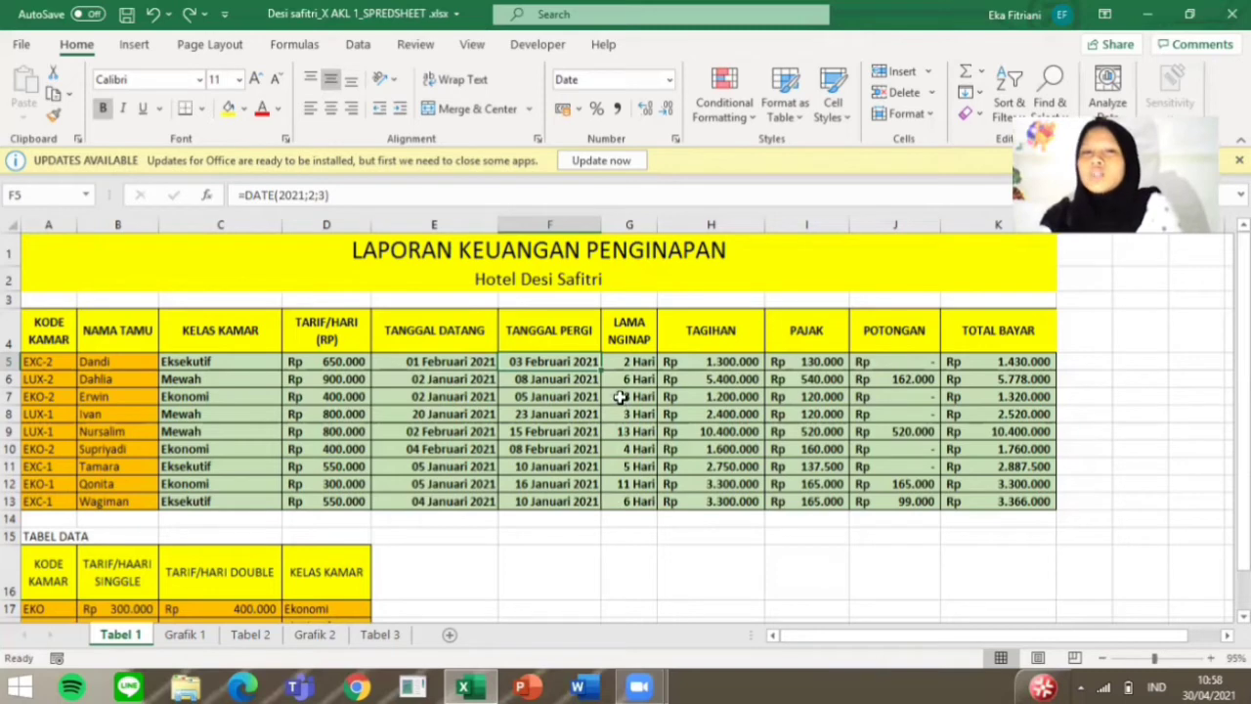
Step: Apply the custom number format 0 "Hari" to the Lama Nginap cell G5
{"action": "left_click", "coordinate": [630, 363]}
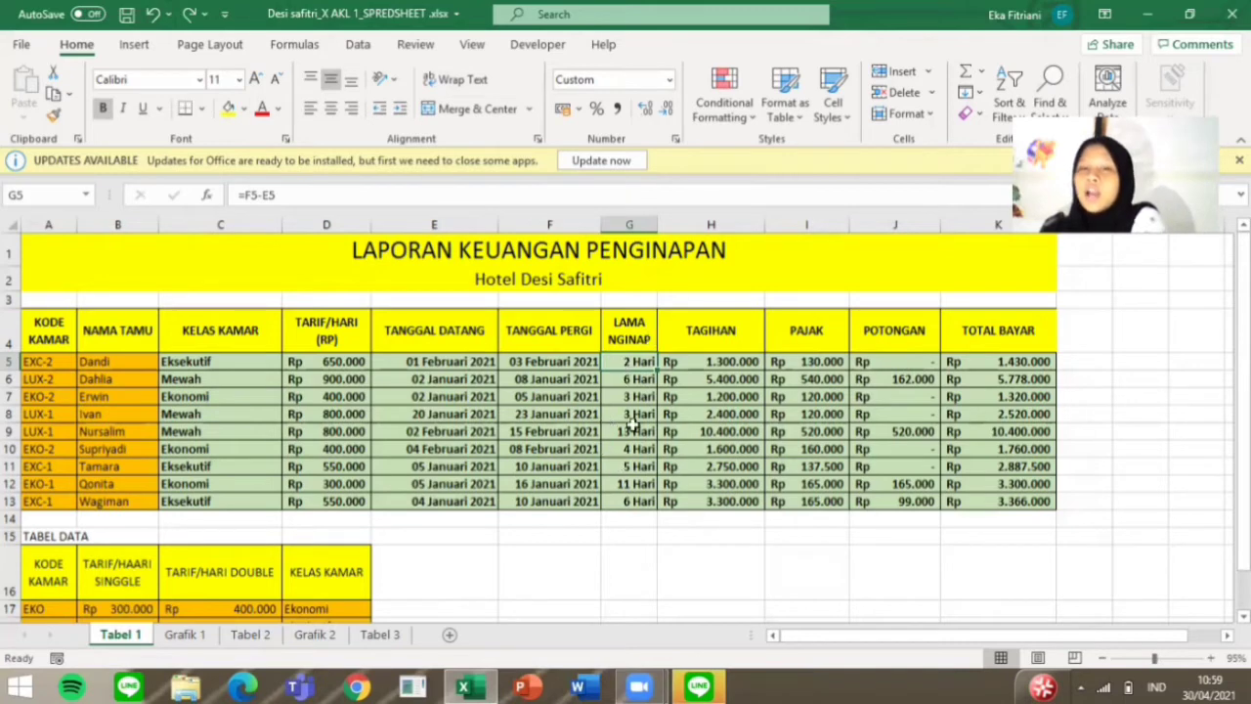
{"action": "left_click", "coordinate": [668, 82]}
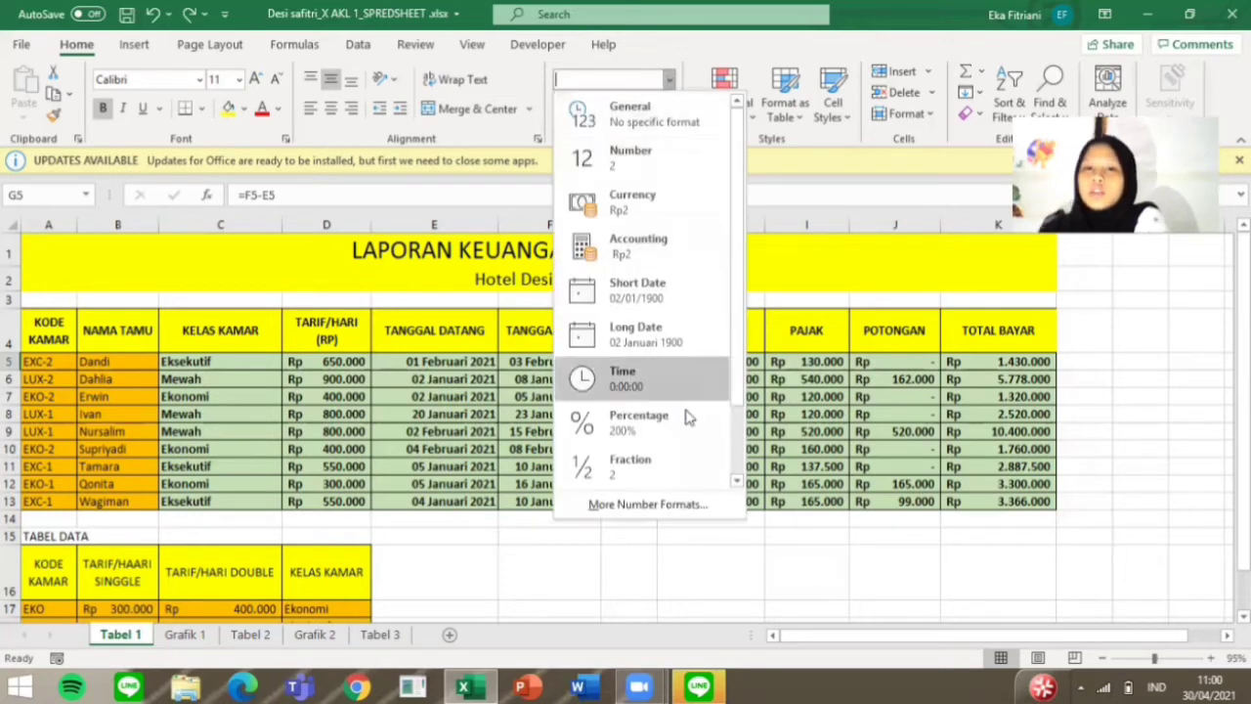
{"action": "left_click", "coordinate": [714, 502]}
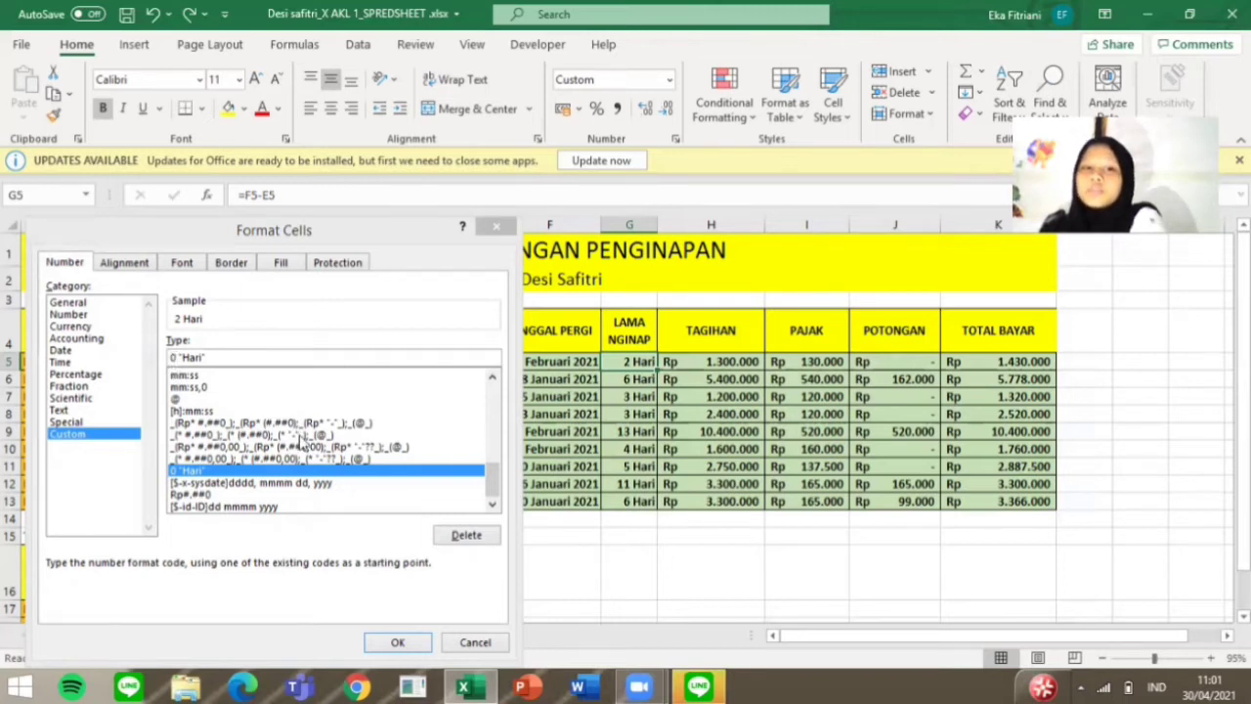
{"action": "left_click", "coordinate": [399, 642]}
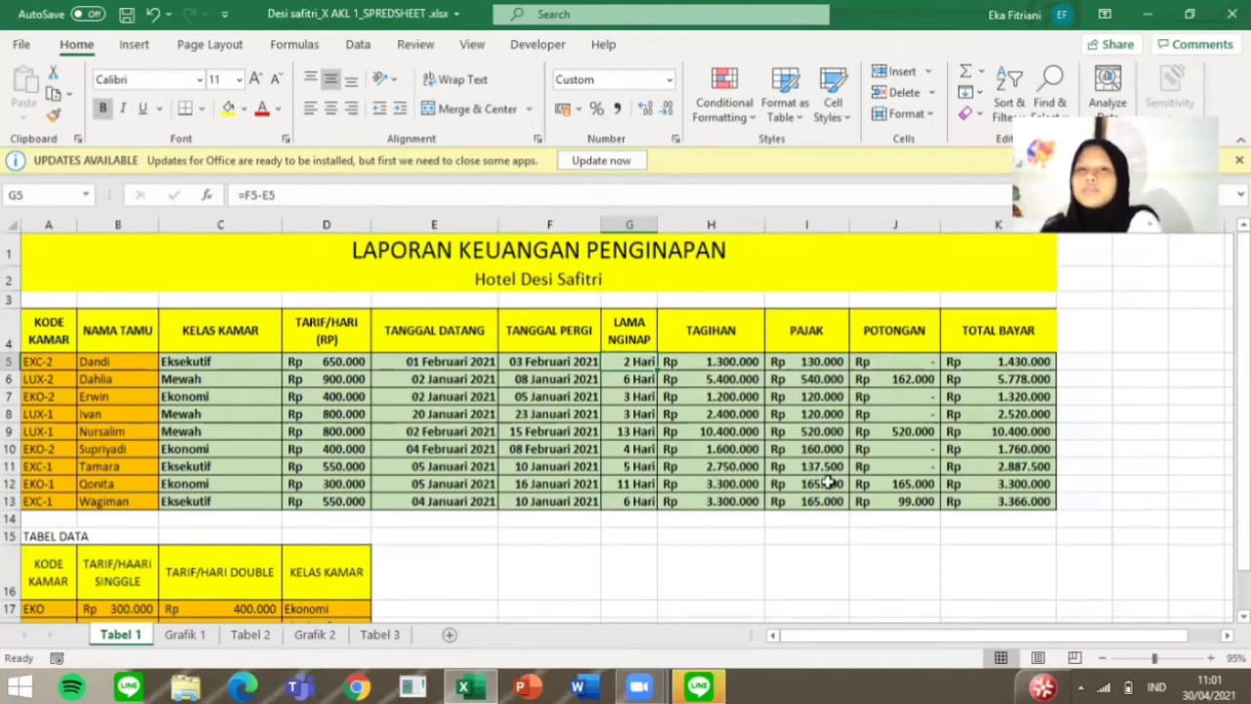
Step: Examine the row 5 formulas for Tagihan, Pajak, Potongan and Total Bayar
{"action": "left_click", "coordinate": [722, 339]}
{"action": "left_click", "coordinate": [722, 361]}
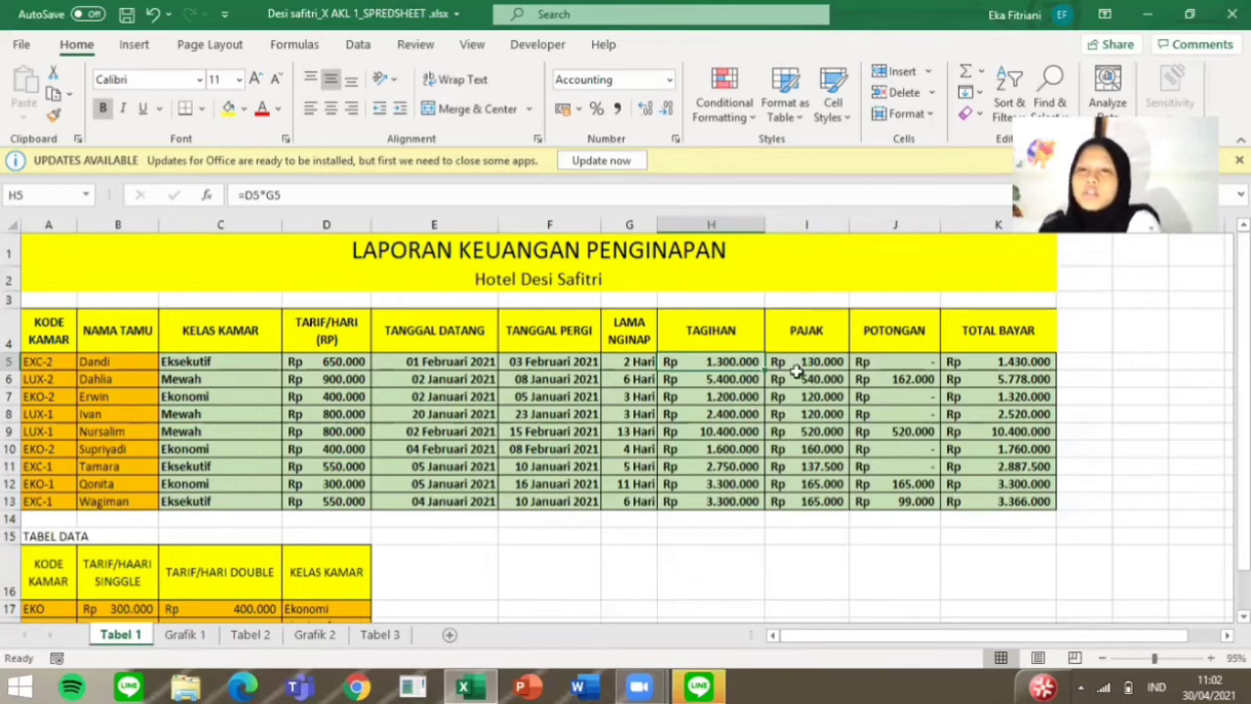
{"action": "left_click", "coordinate": [808, 344]}
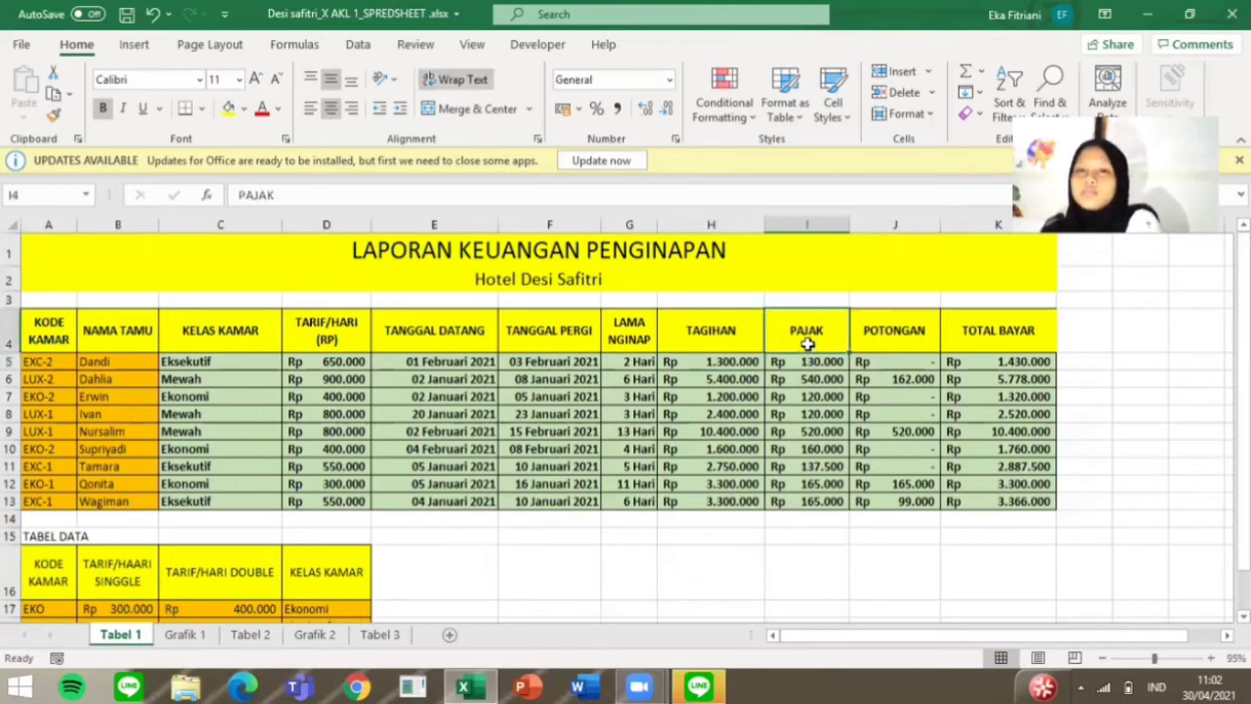
{"action": "left_click", "coordinate": [807, 363]}
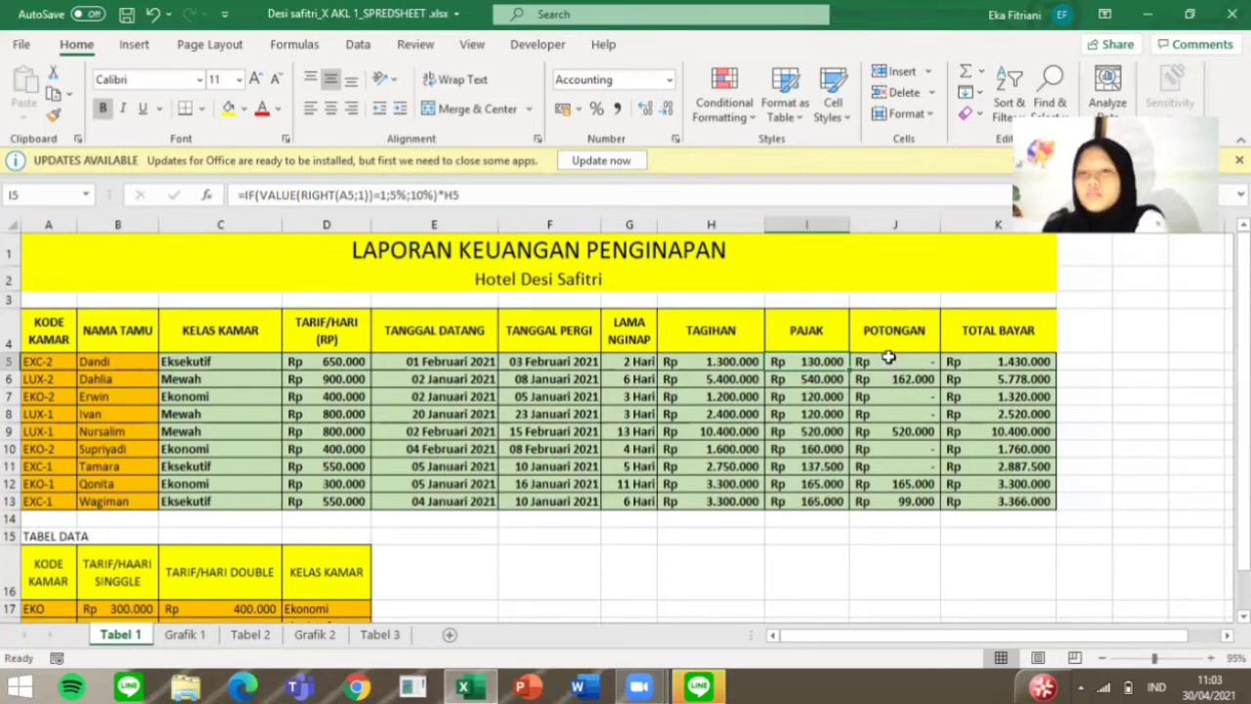
{"action": "left_click", "coordinate": [888, 323]}
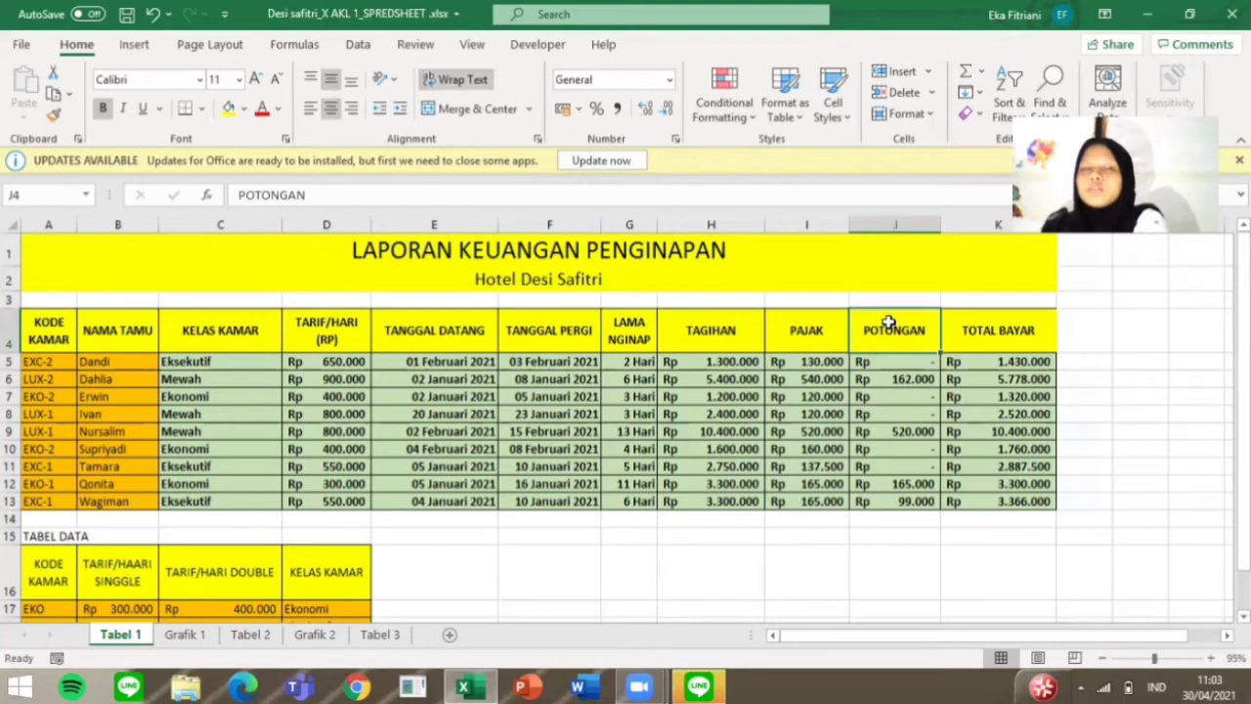
{"action": "key", "text": "Down"}
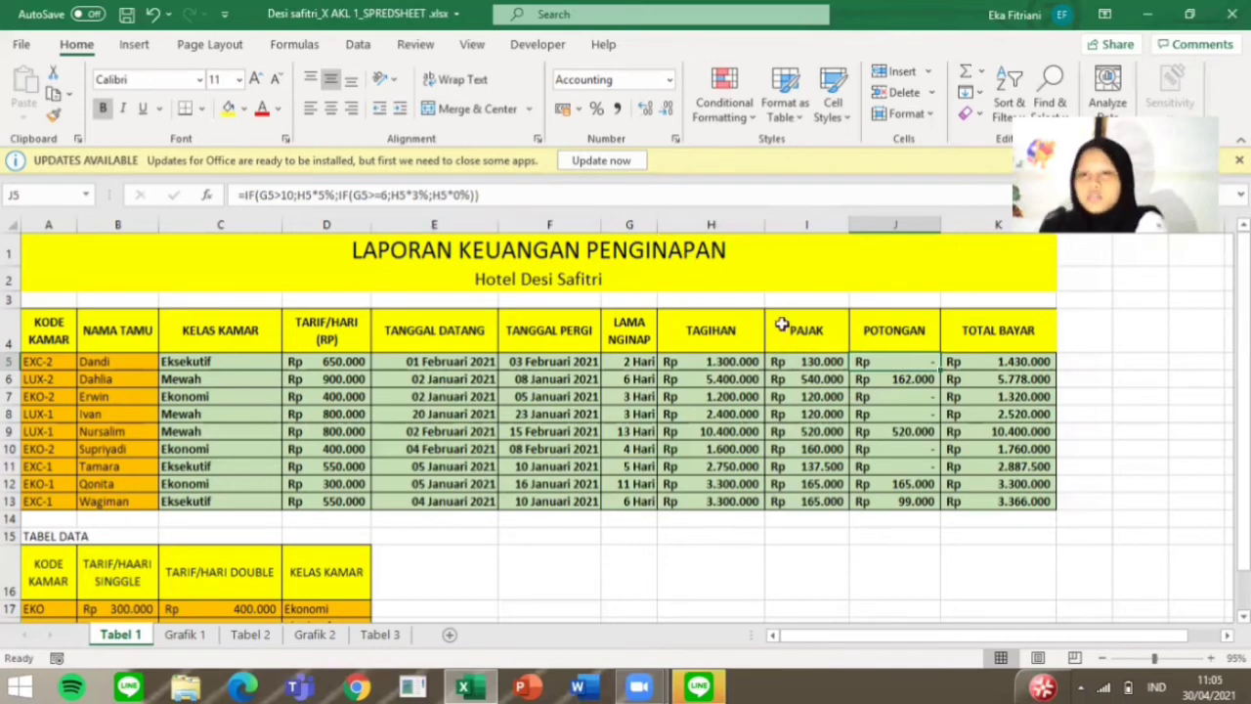
{"action": "left_click", "coordinate": [972, 346]}
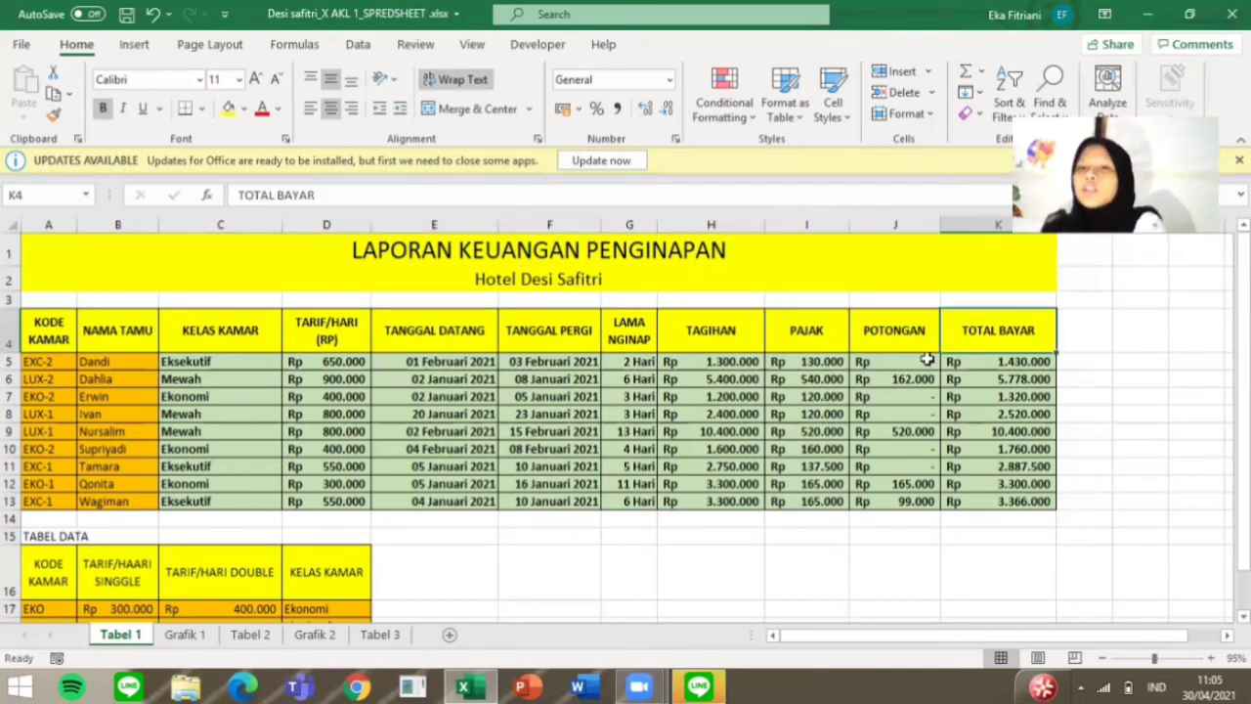
{"action": "left_click", "coordinate": [946, 363]}
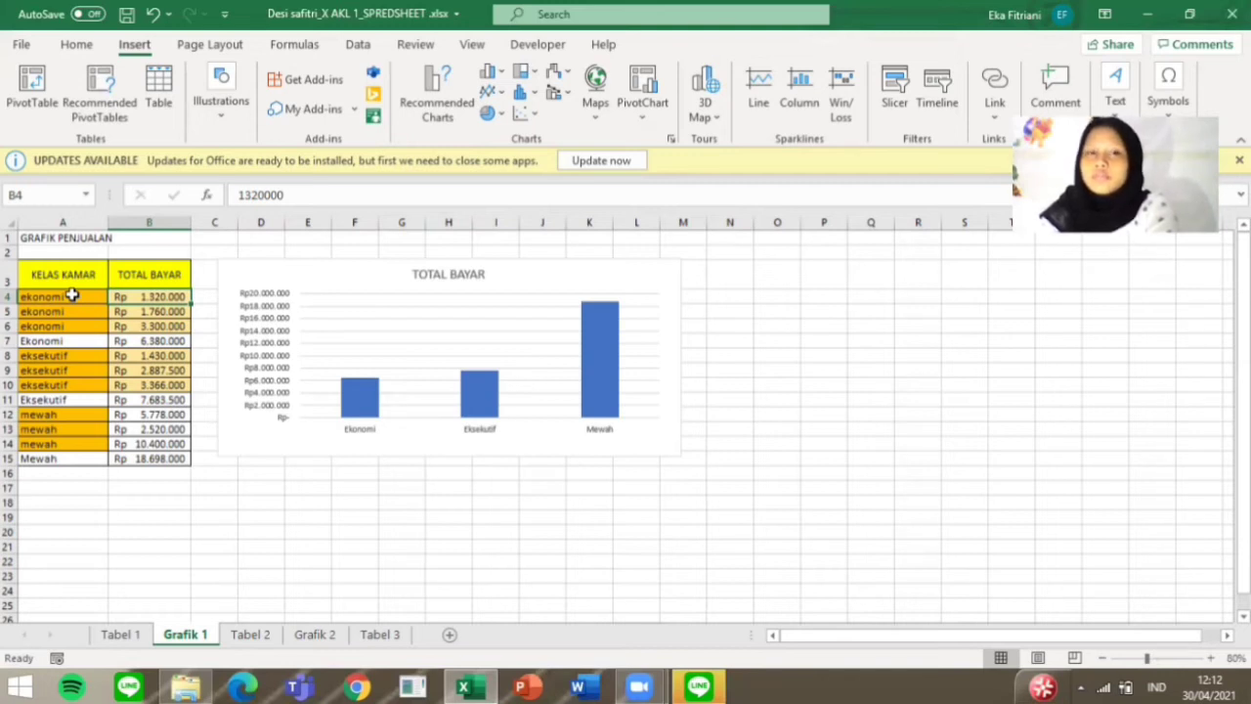
Step: Review the Kelas Kamar and Total Bayar values feeding the chart on the Grafik 1 sheet
{"action": "left_click", "coordinate": [73, 295]}
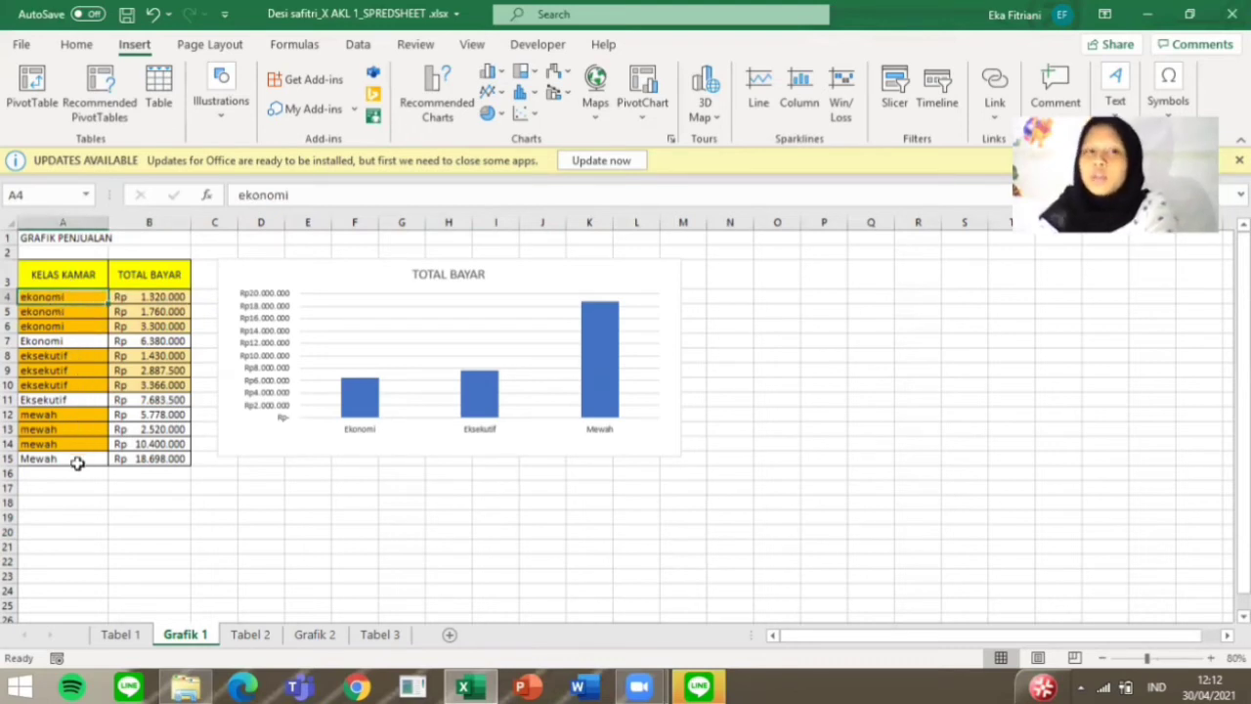
{"action": "left_click", "coordinate": [172, 295]}
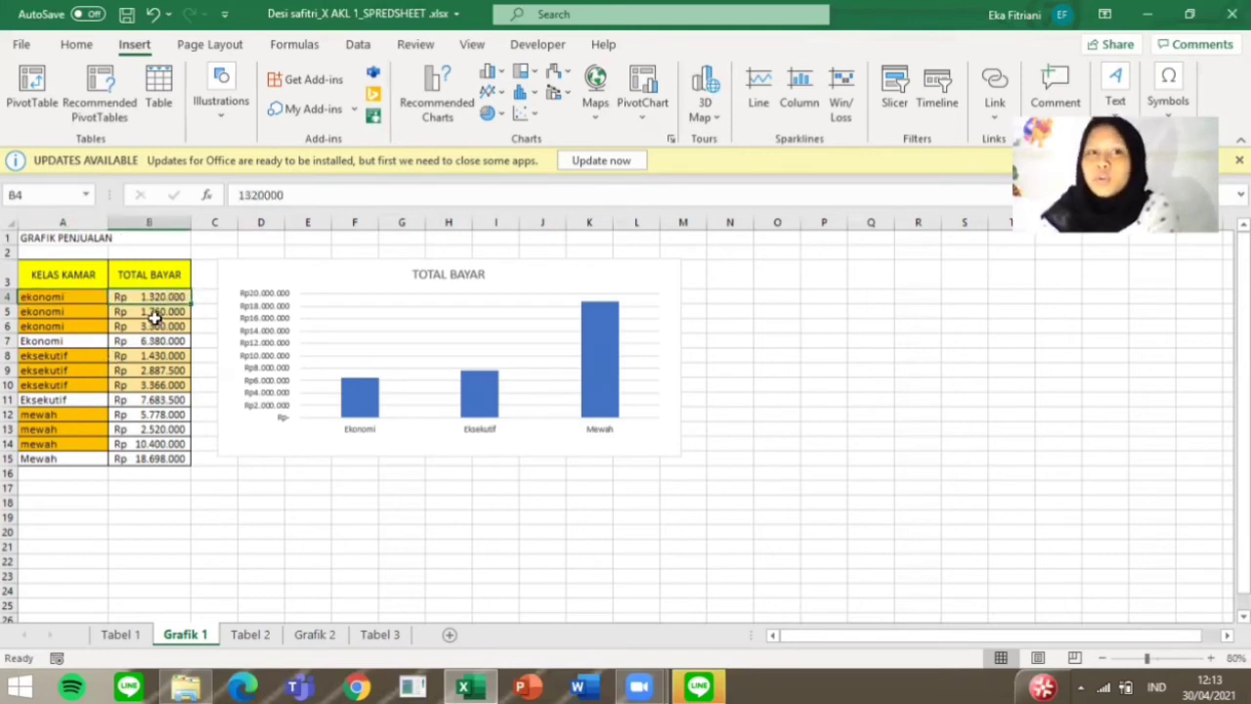
{"action": "left_click", "coordinate": [155, 312]}
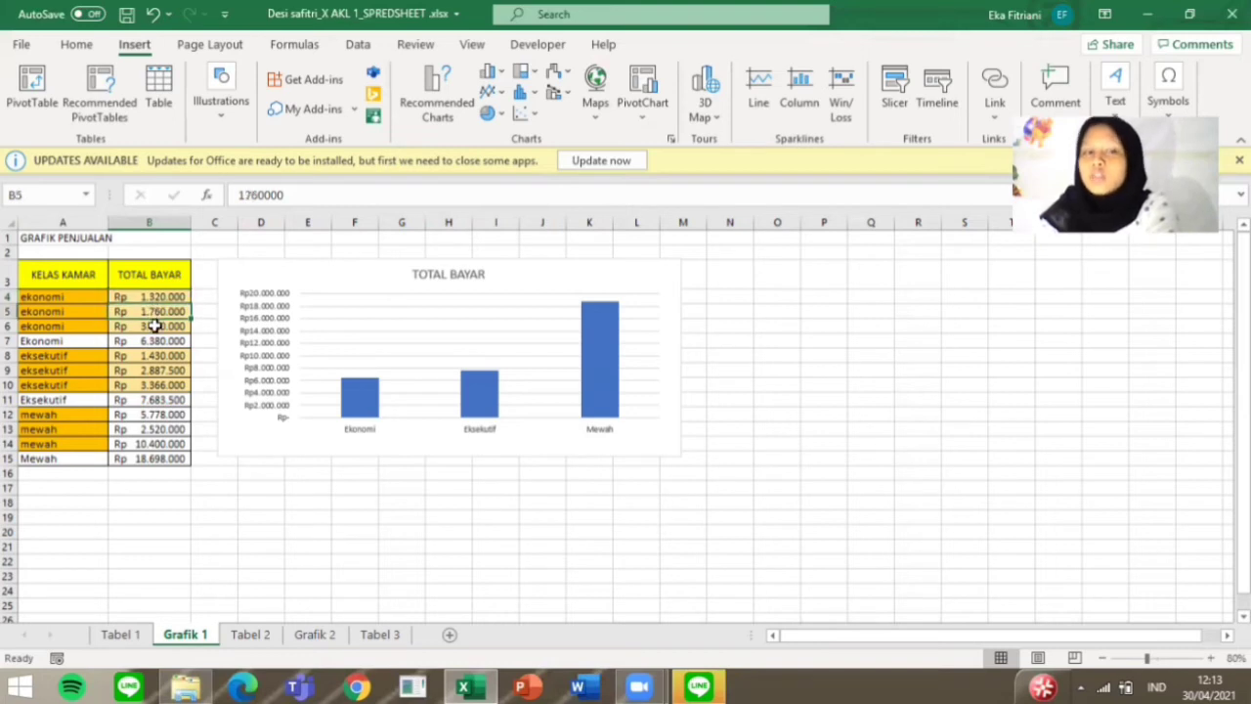
Step: Examine the Total Bayar values and the SUM subtotals for each room class in column B
{"action": "left_click", "coordinate": [155, 328]}
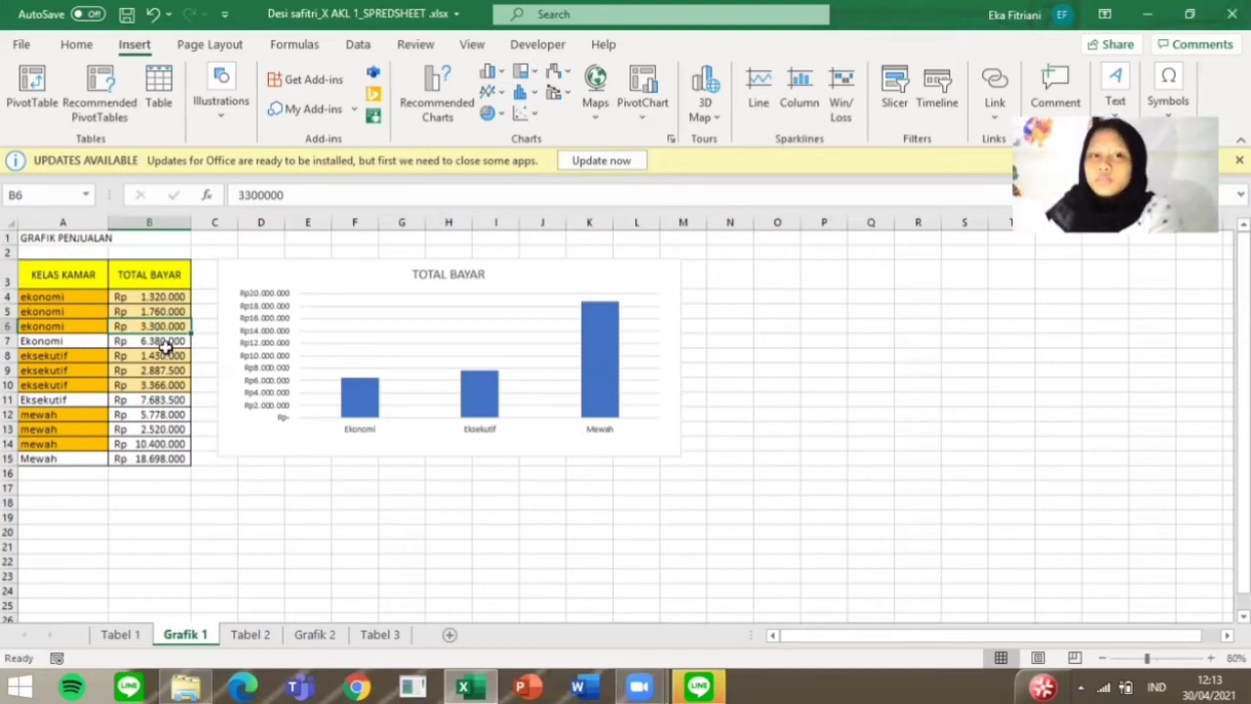
{"action": "left_click", "coordinate": [166, 342]}
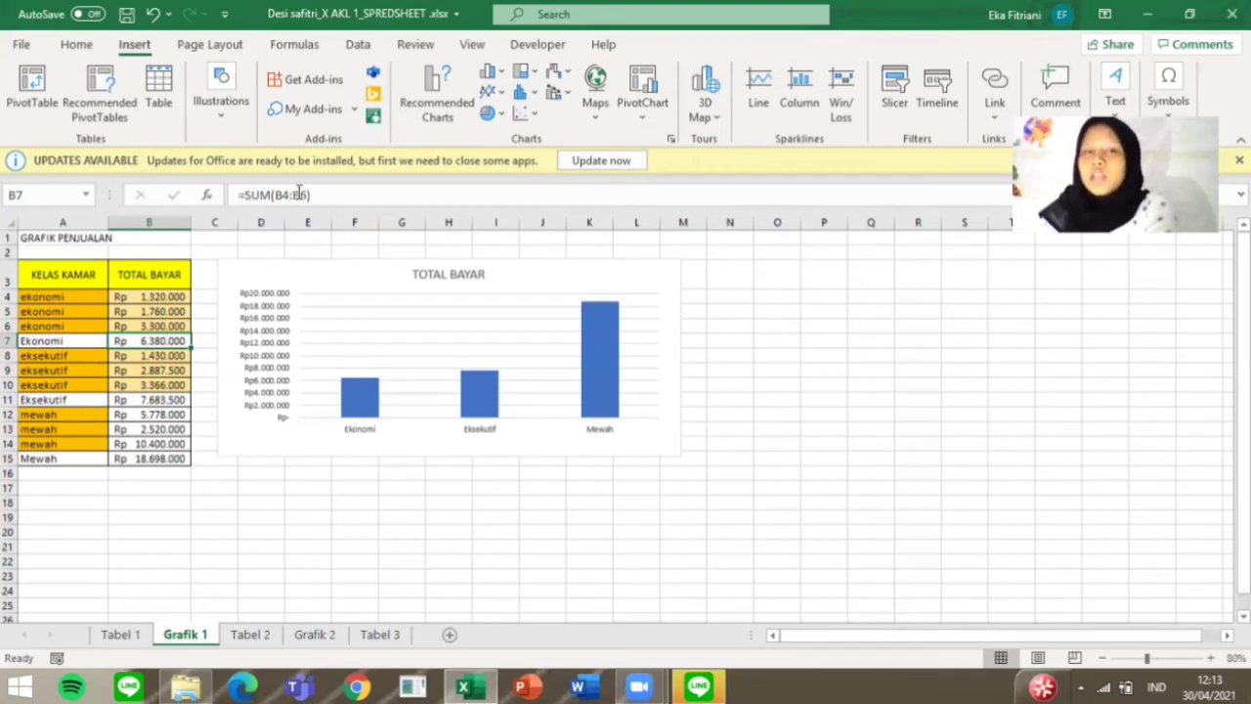
{"action": "left_click", "coordinate": [154, 357]}
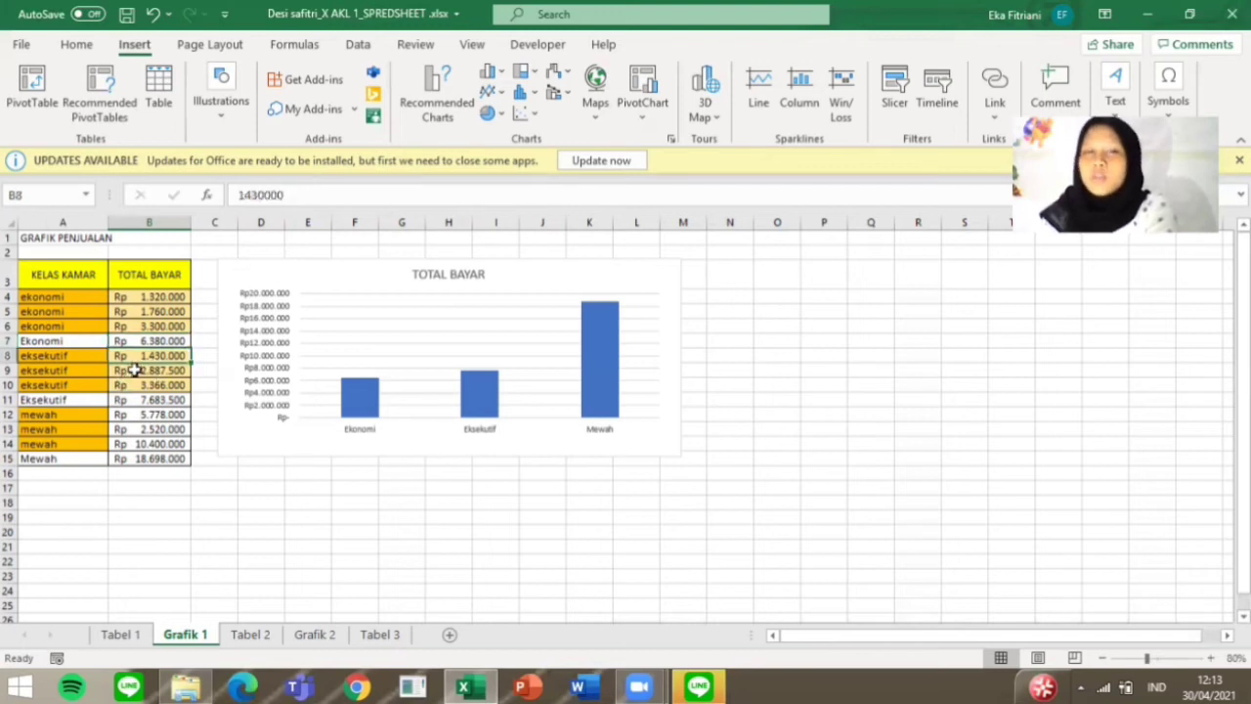
{"action": "left_click", "coordinate": [130, 373]}
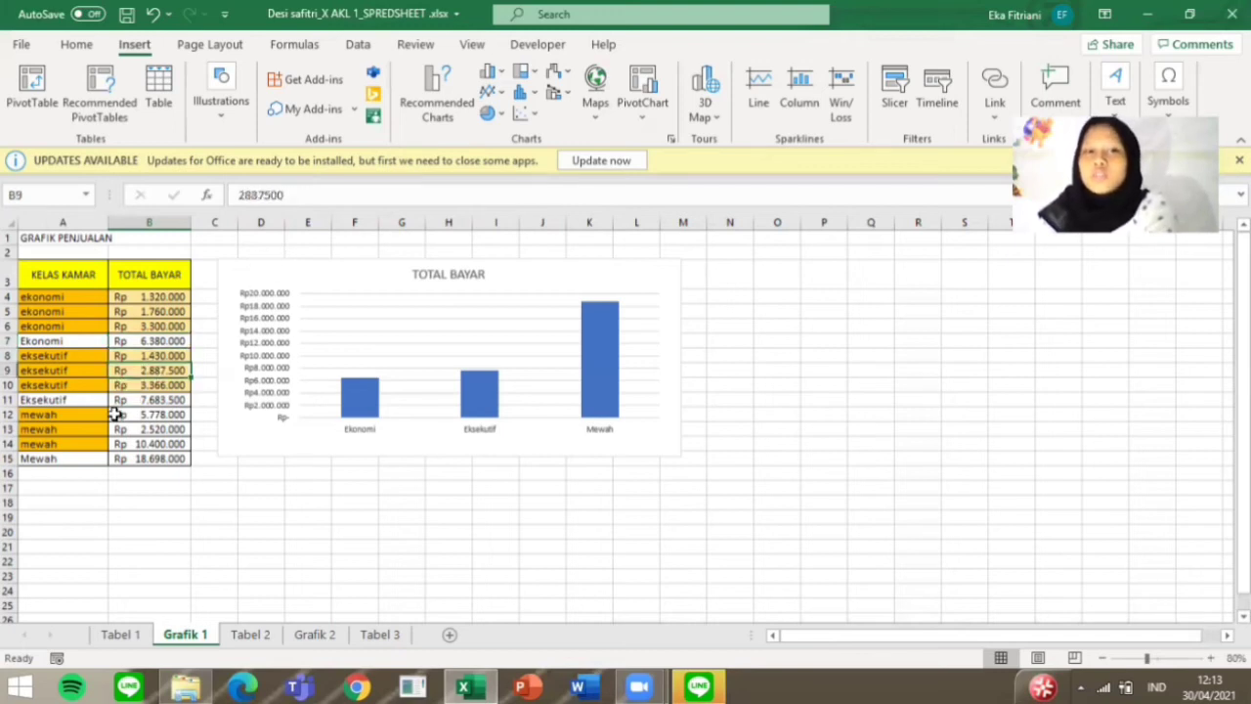
{"action": "left_click", "coordinate": [131, 385]}
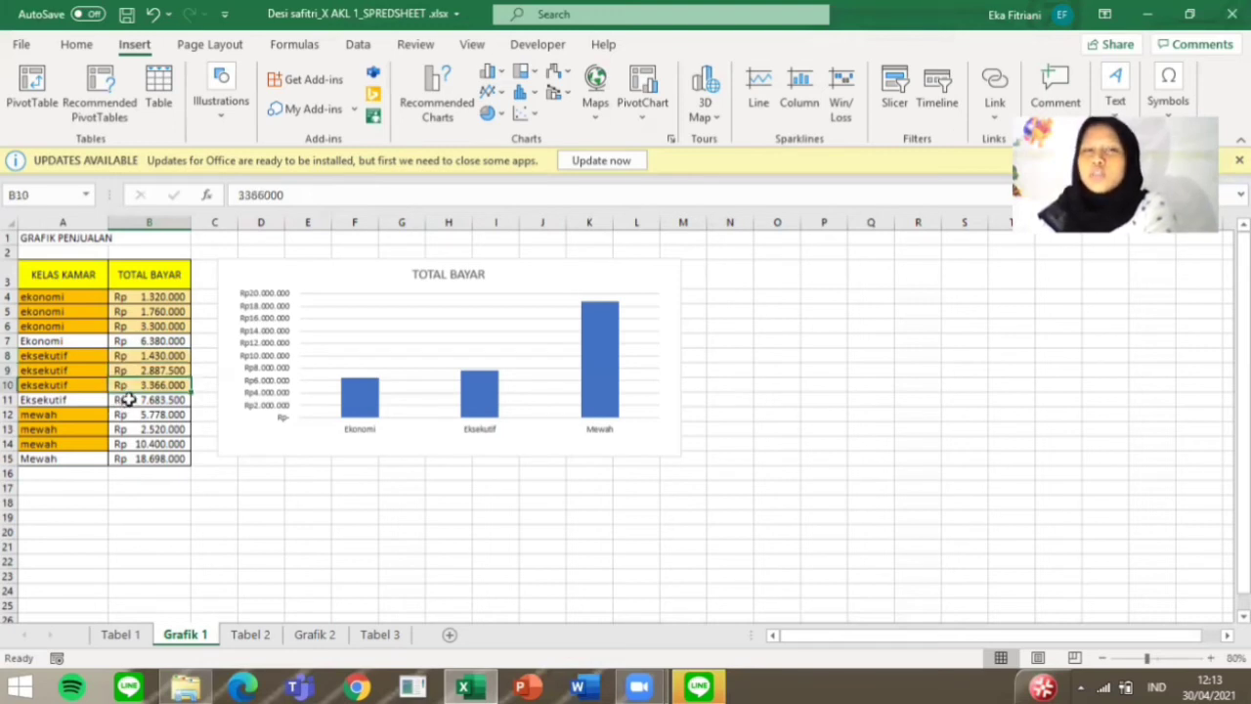
{"action": "left_click", "coordinate": [127, 400]}
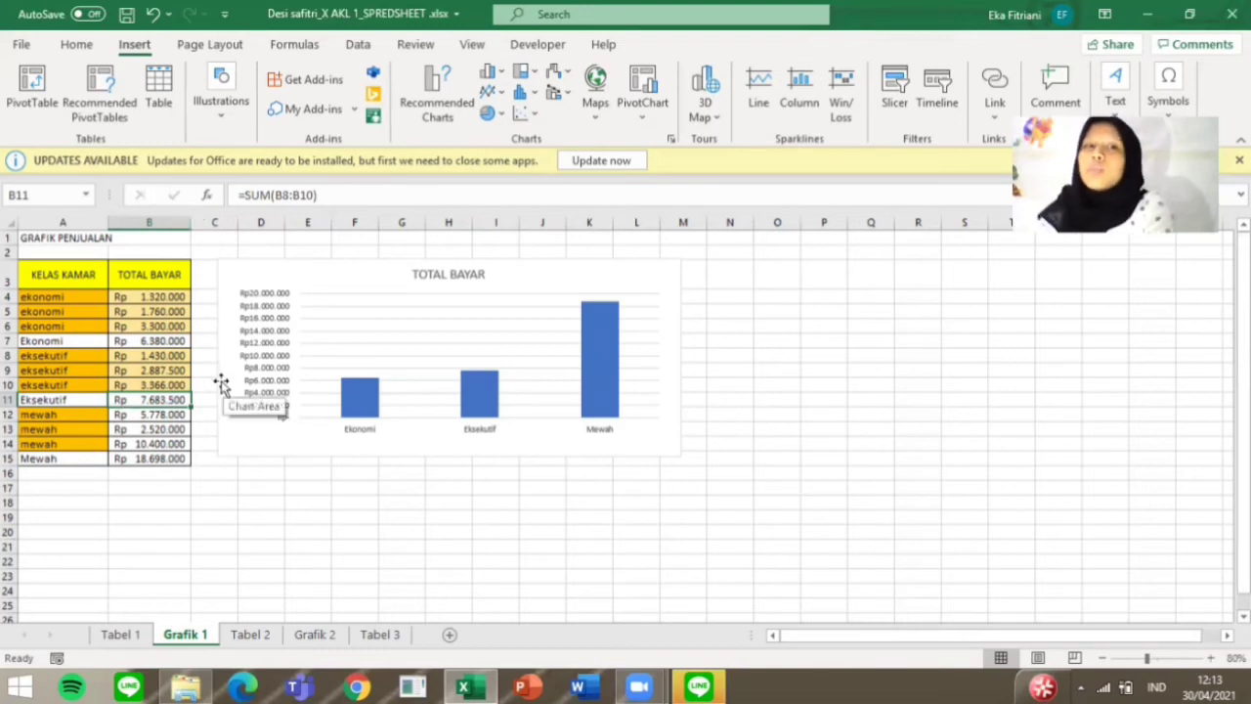
{"action": "left_click", "coordinate": [165, 414]}
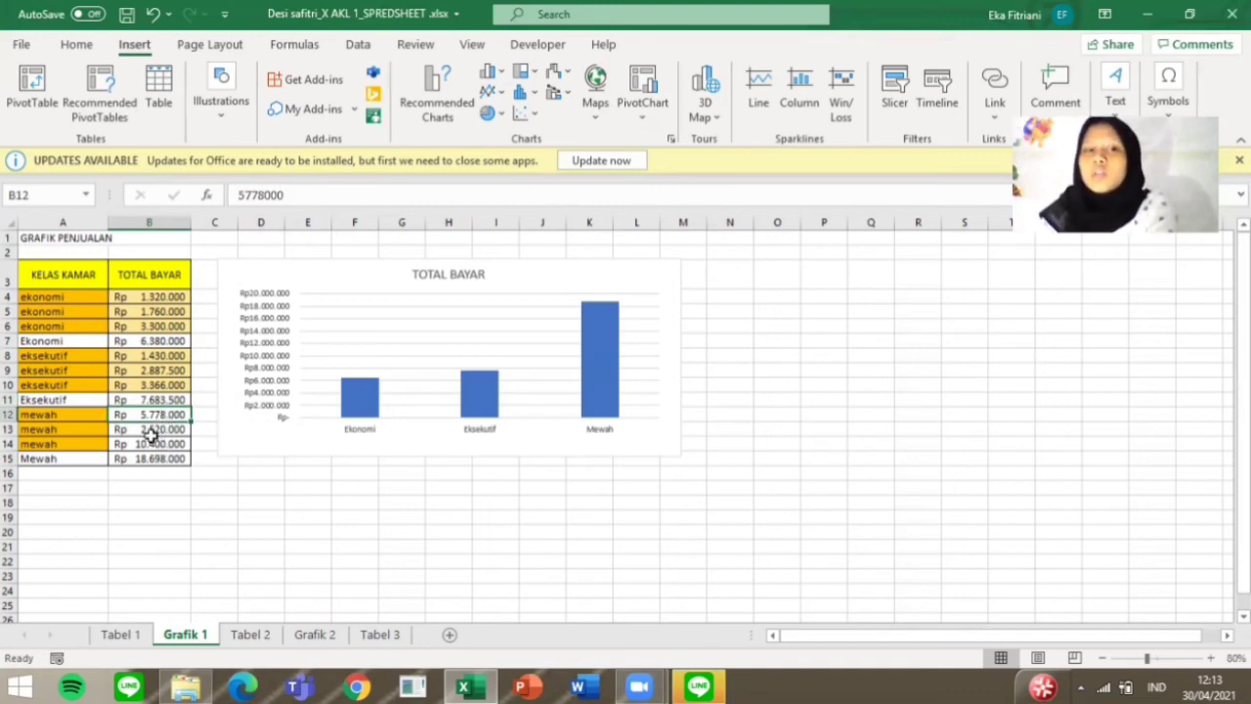
{"action": "left_click_drag", "start_coordinate": [149, 430], "coordinate": [145, 445]}
{"action": "left_click", "coordinate": [137, 460]}
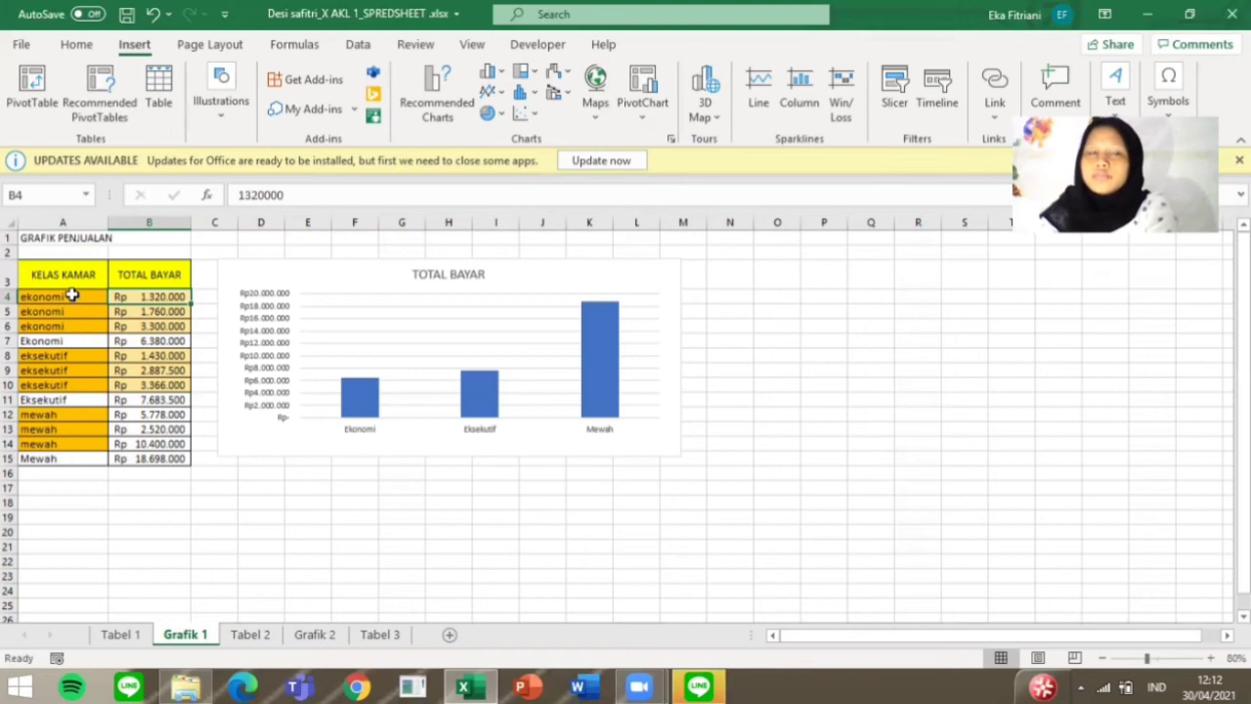
Step: Select the range A4:B15 and browse the 2-D column chart options used for the Total Bayar chart
{"action": "left_click", "coordinate": [71, 295]}
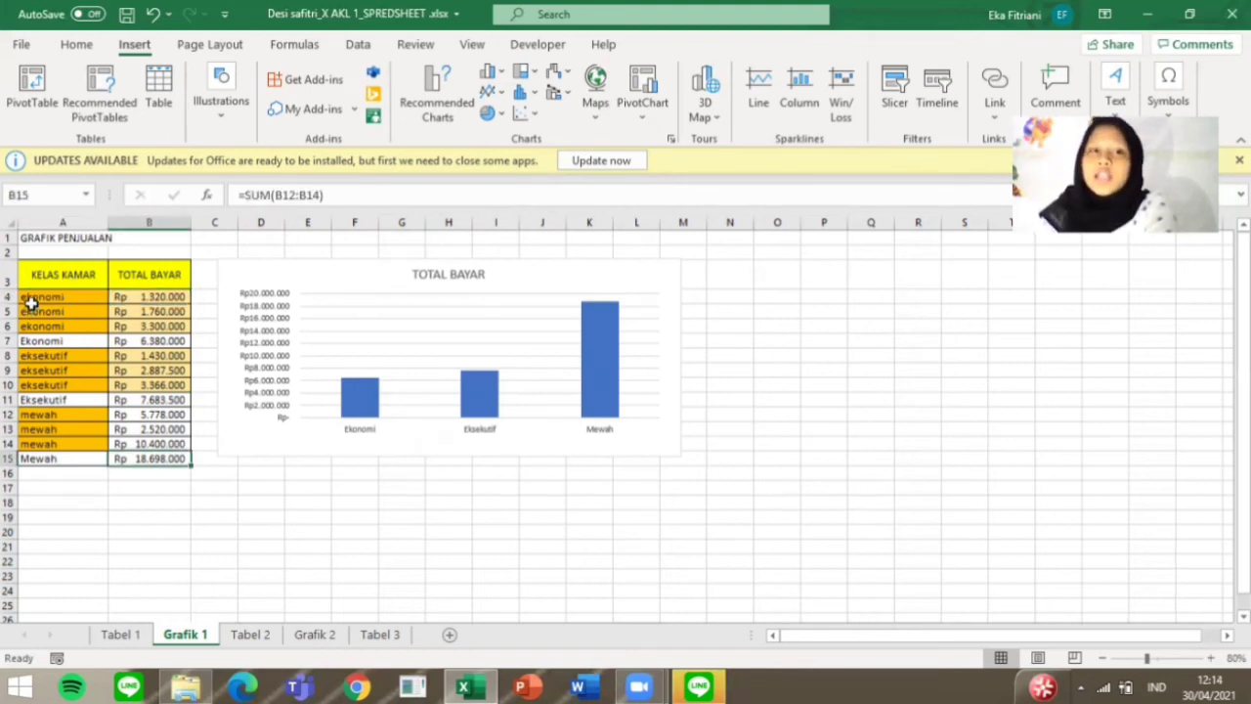
{"action": "left_click", "coordinate": [40, 298]}
{"action": "left_click_drag", "start_coordinate": [39, 298], "coordinate": [185, 458]}
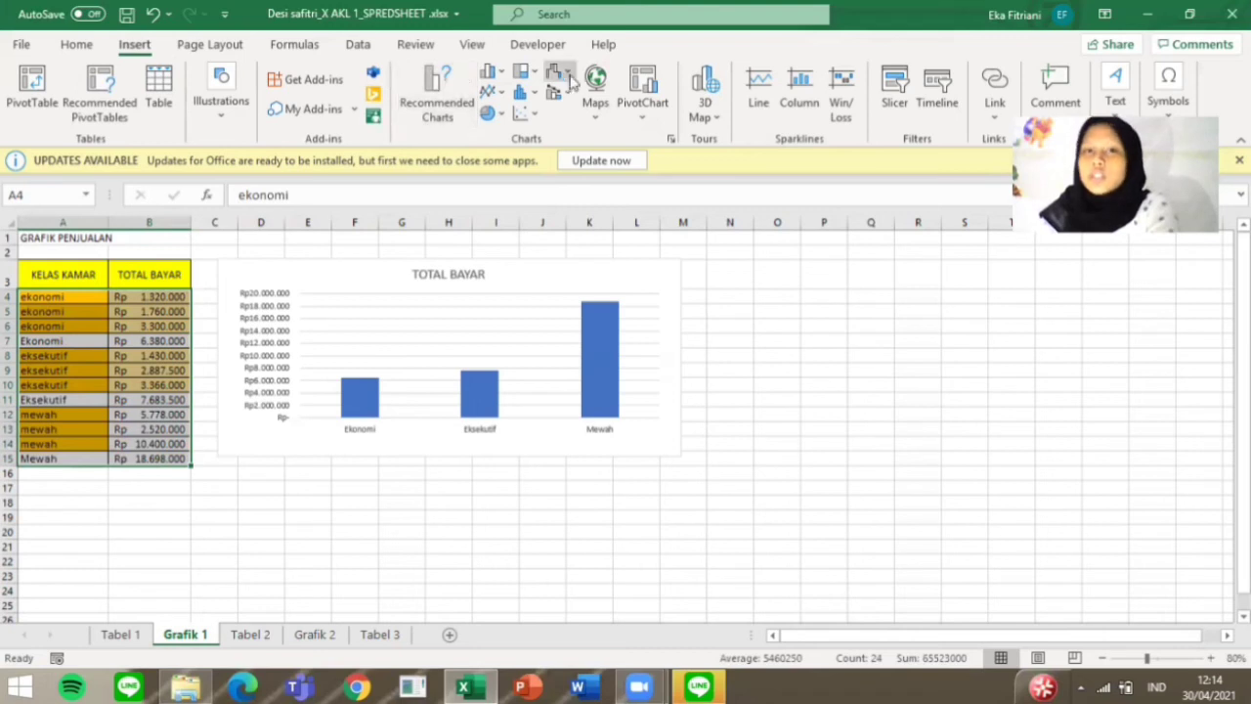
{"action": "left_click", "coordinate": [496, 77]}
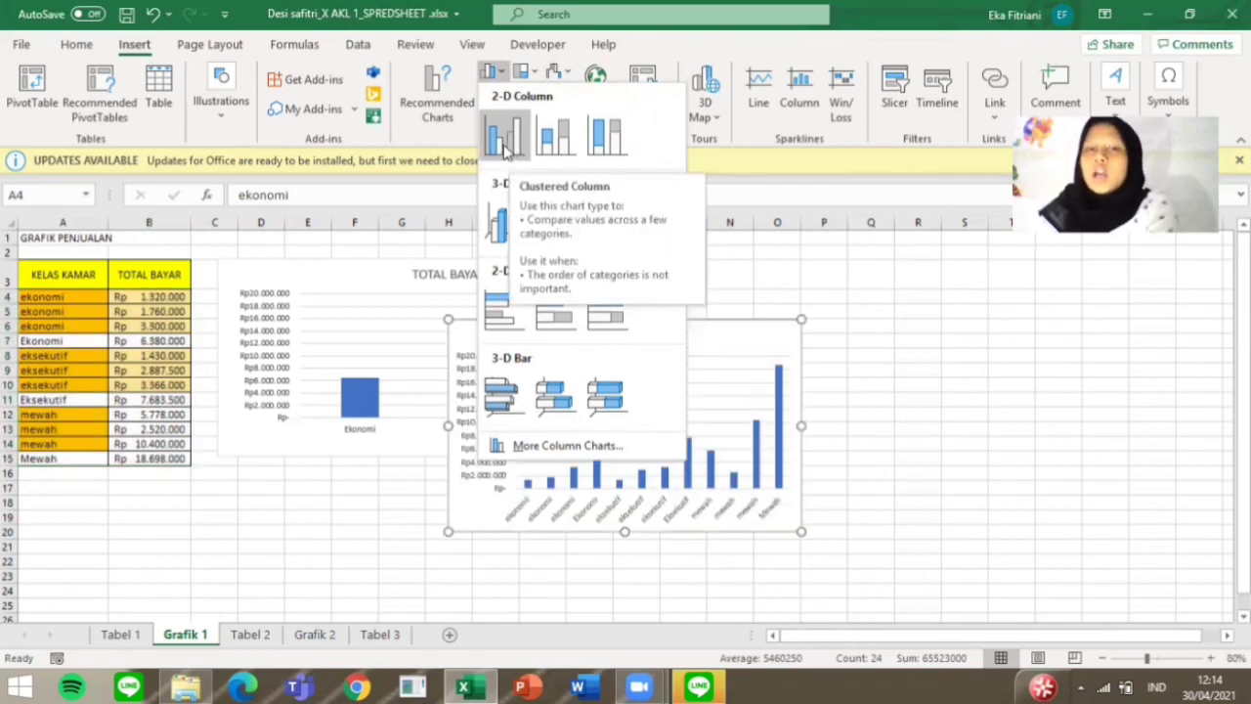
{"action": "left_click", "coordinate": [399, 270]}
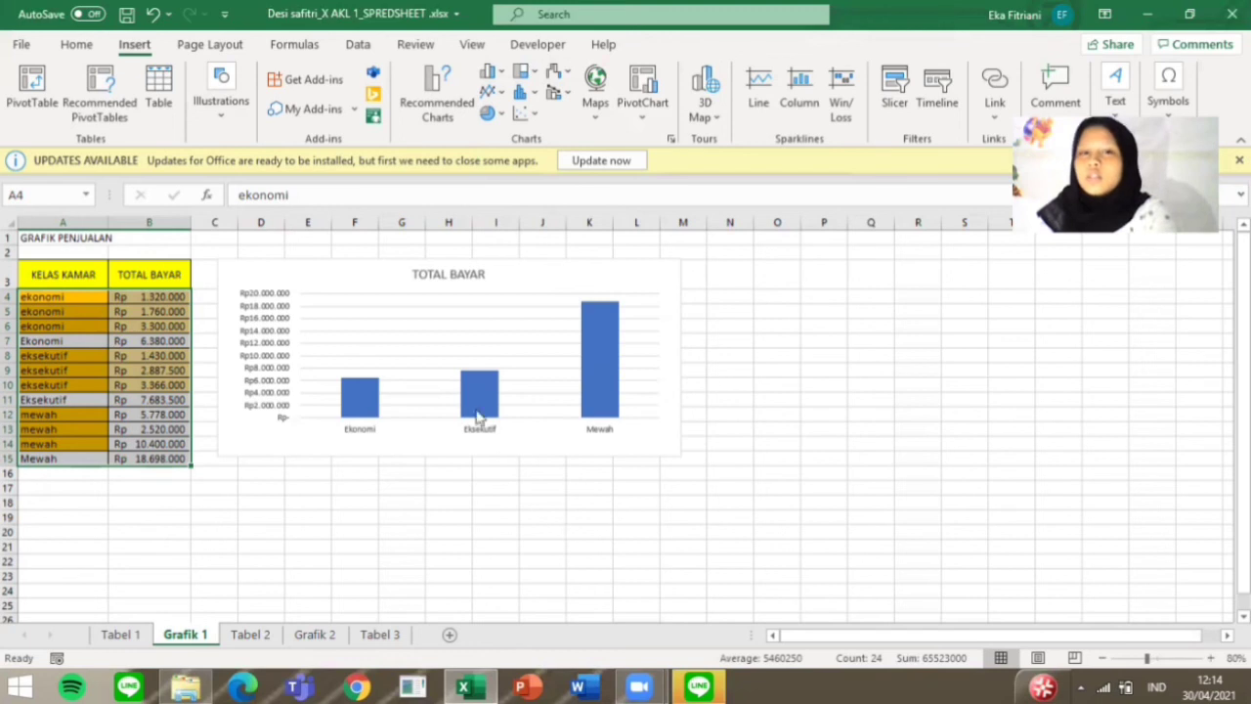
Step: Open the Total Bayar chart's filters and review which Kelas Kamar categories are included
{"action": "left_click", "coordinate": [675, 428]}
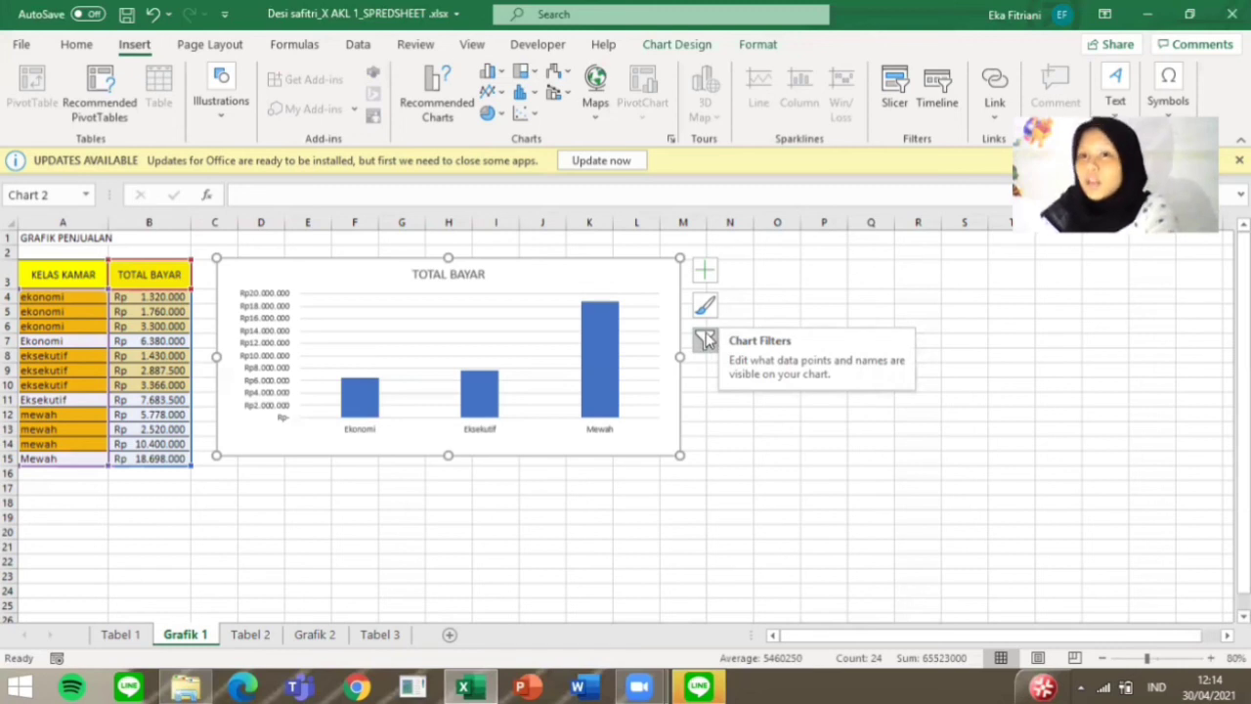
{"action": "left_click", "coordinate": [705, 339]}
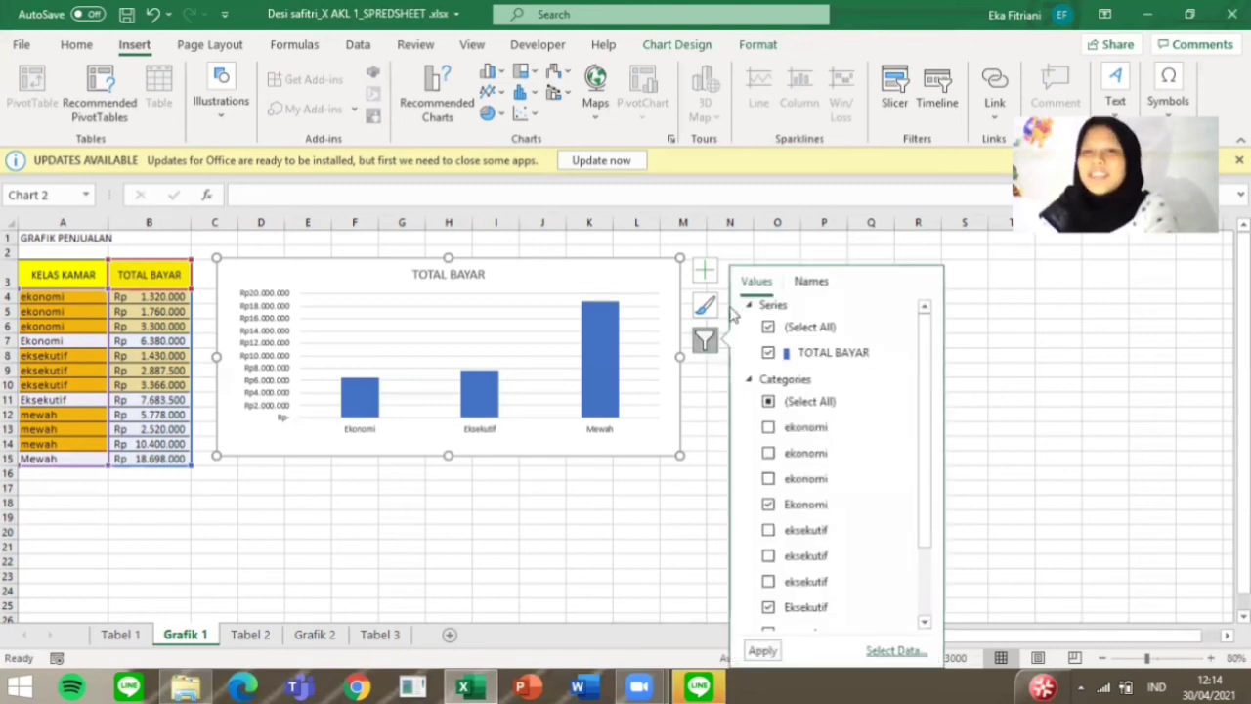
{"action": "left_click", "coordinate": [926, 625]}
{"action": "left_click", "coordinate": [926, 625]}
{"action": "left_click", "coordinate": [925, 625]}
{"action": "left_click", "coordinate": [925, 626]}
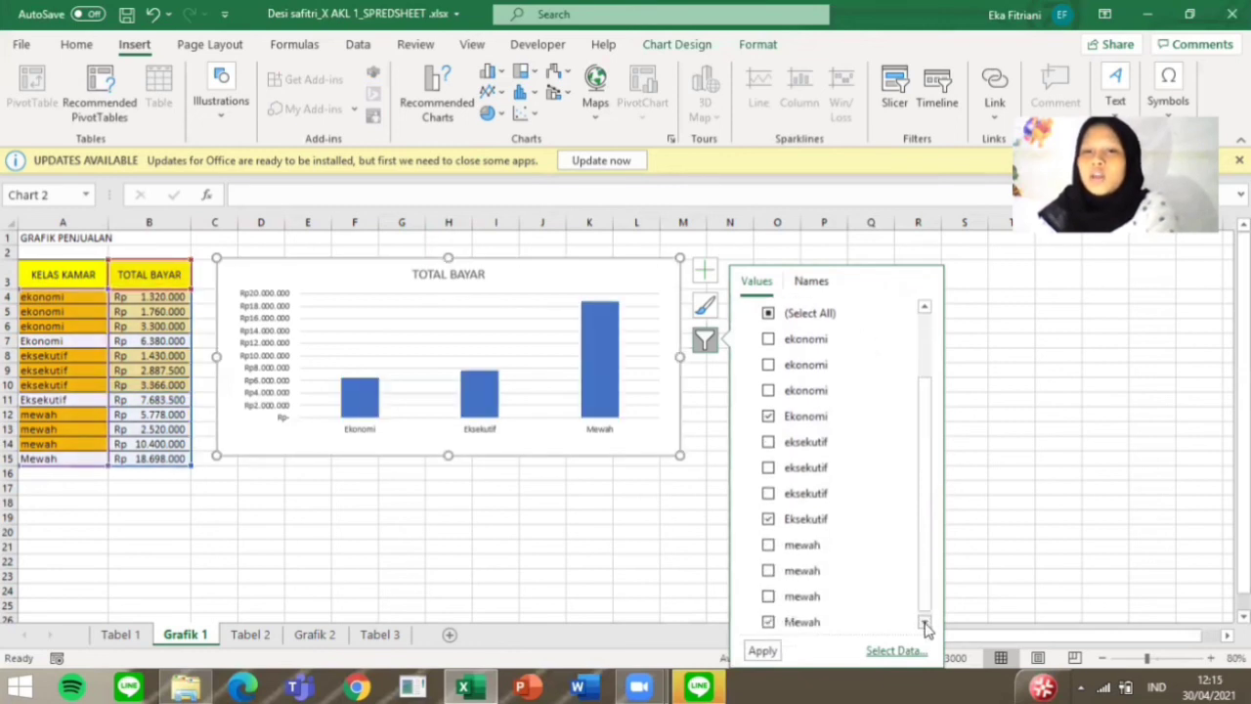
{"action": "left_click", "coordinate": [925, 626]}
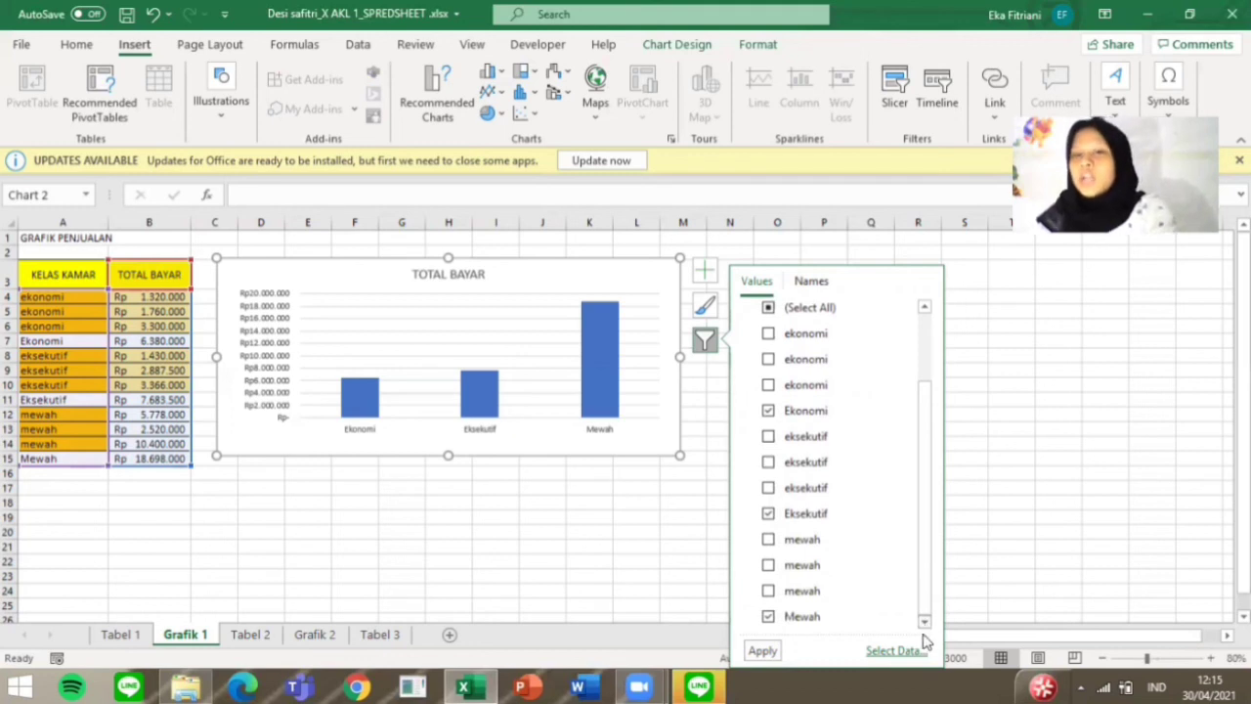
{"action": "left_click", "coordinate": [674, 533]}
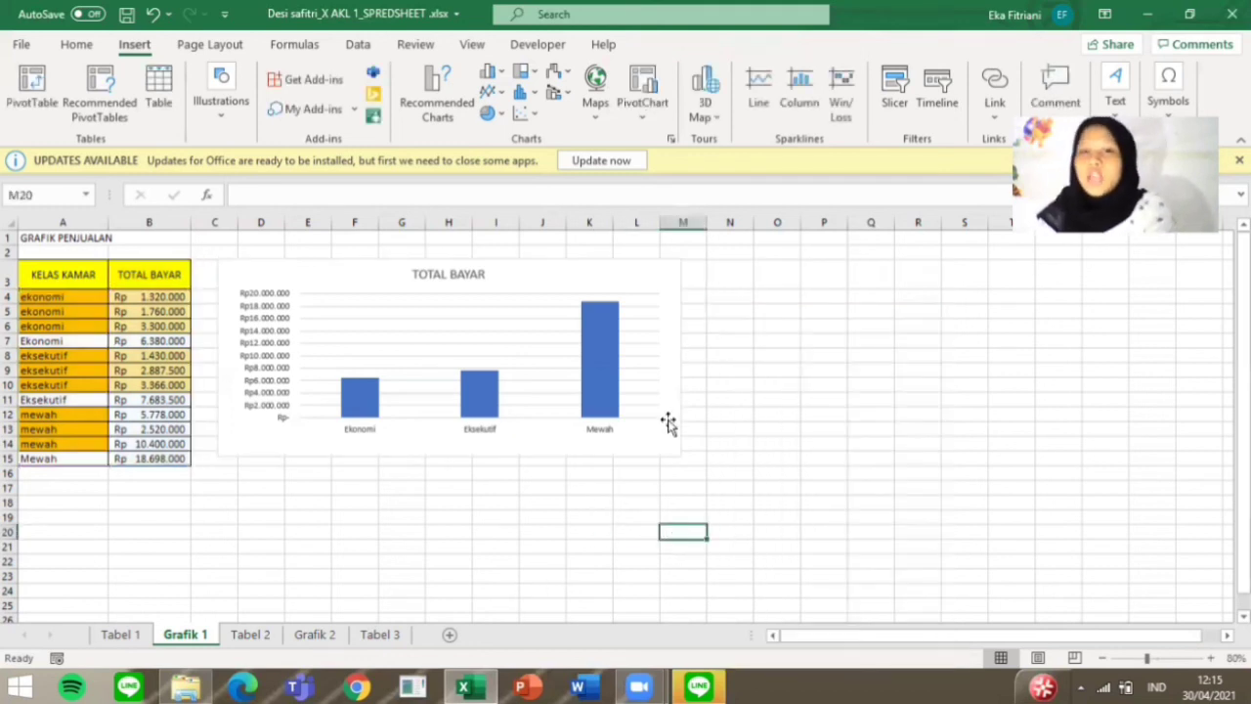